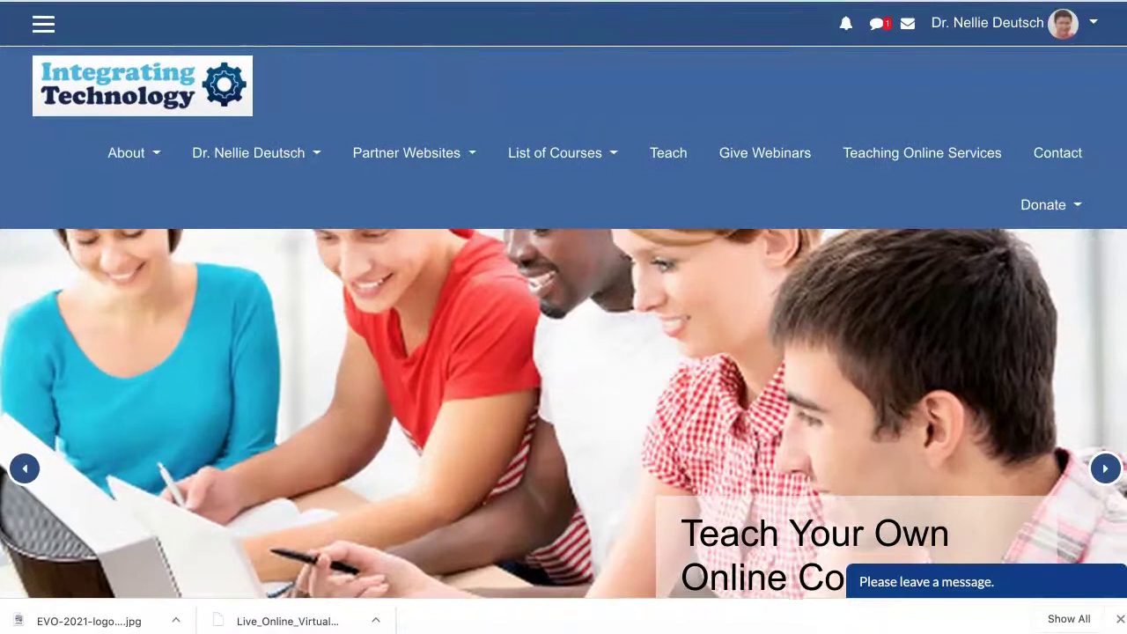
- Open the site administration page
scroll(564, 352, "down", 1)
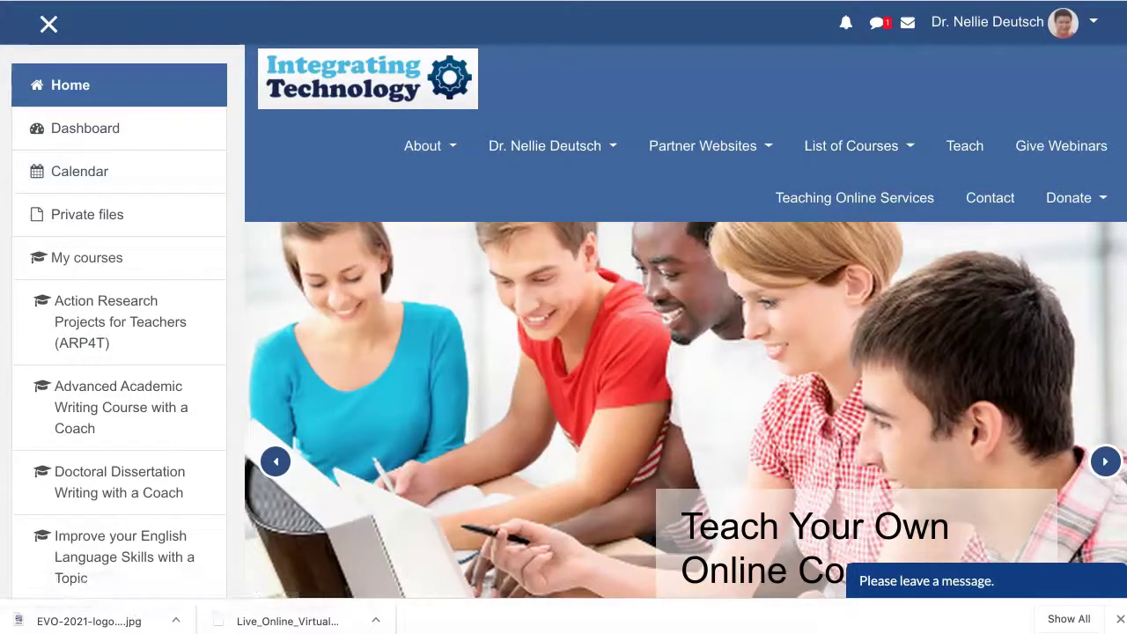
scroll(119, 335, "down", 5)
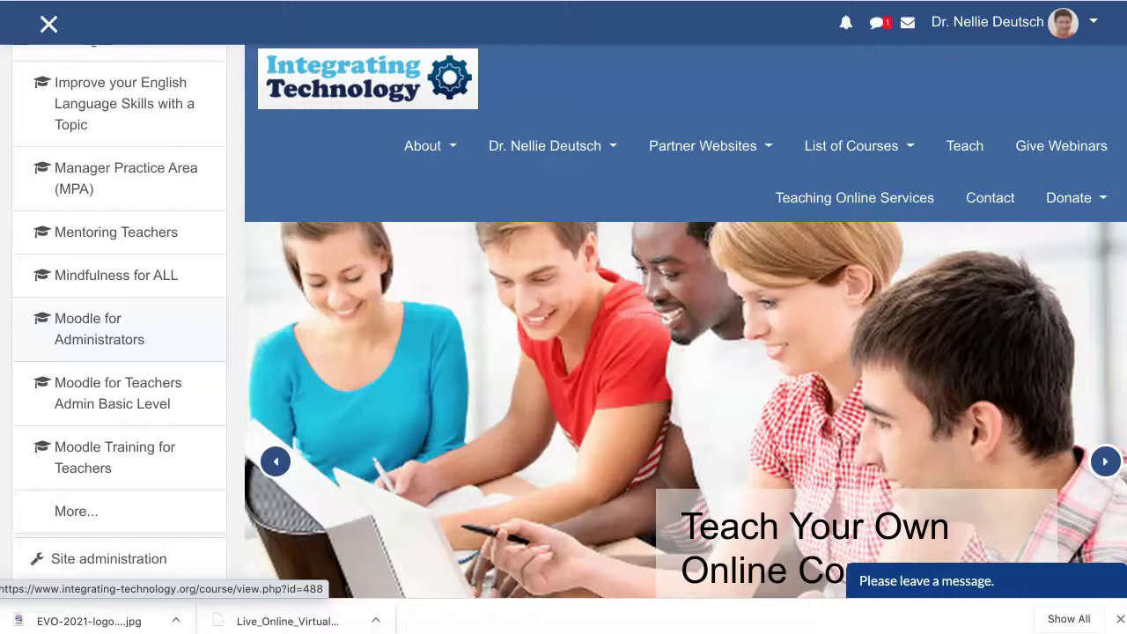
left_click(108, 558)
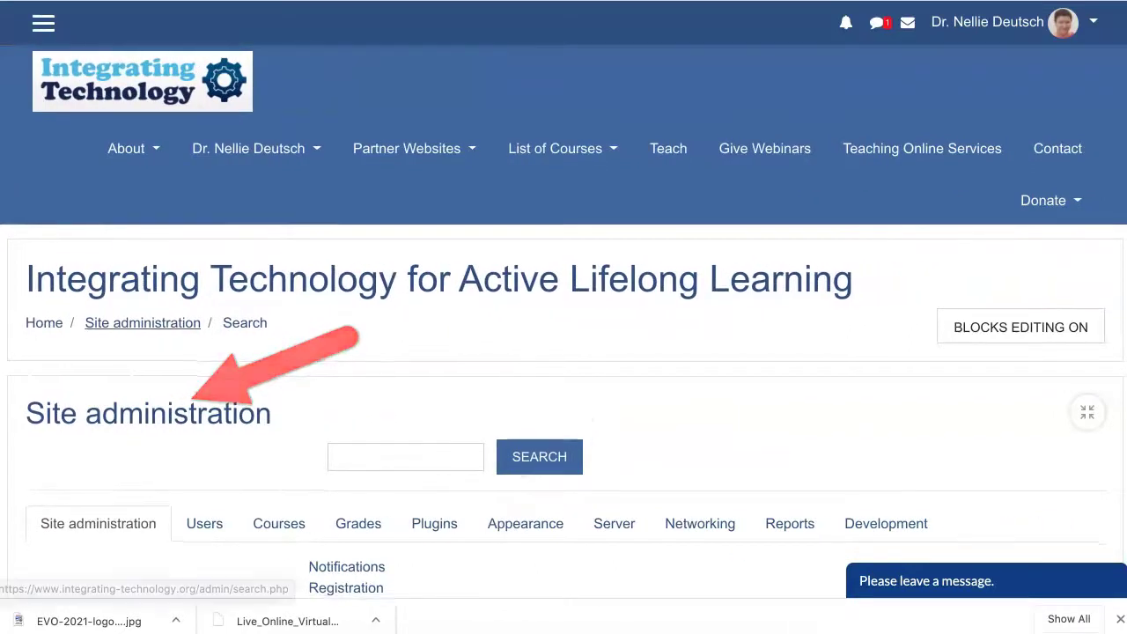
- Open the bulk user actions page from the user account administration settings
scroll(563, 321, "down", 2)
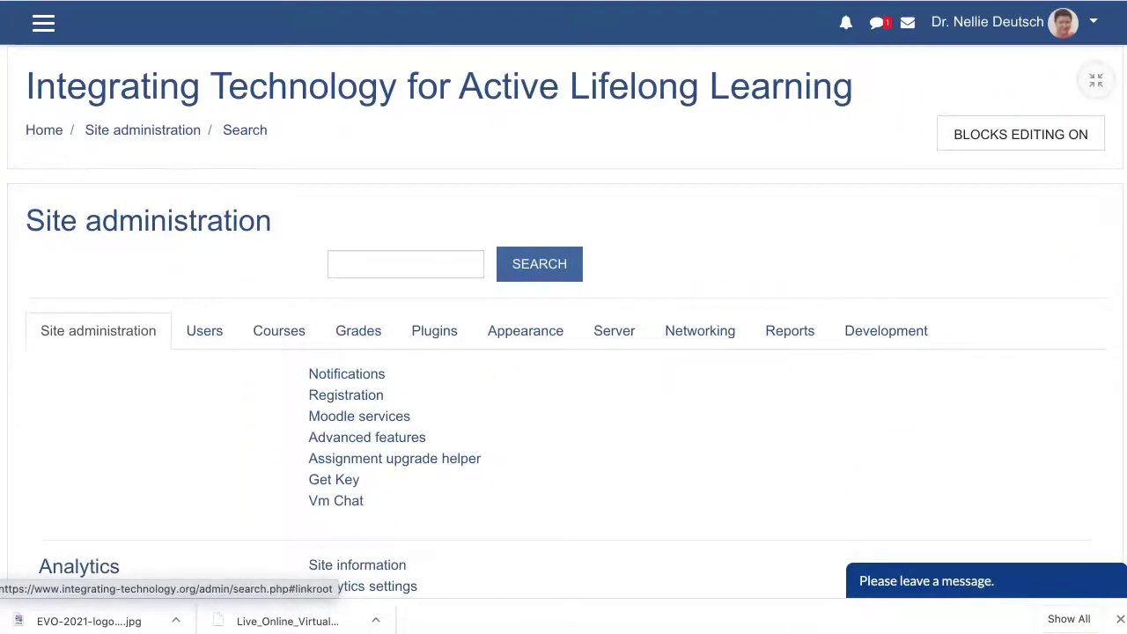
scroll(204, 240, "down", 1)
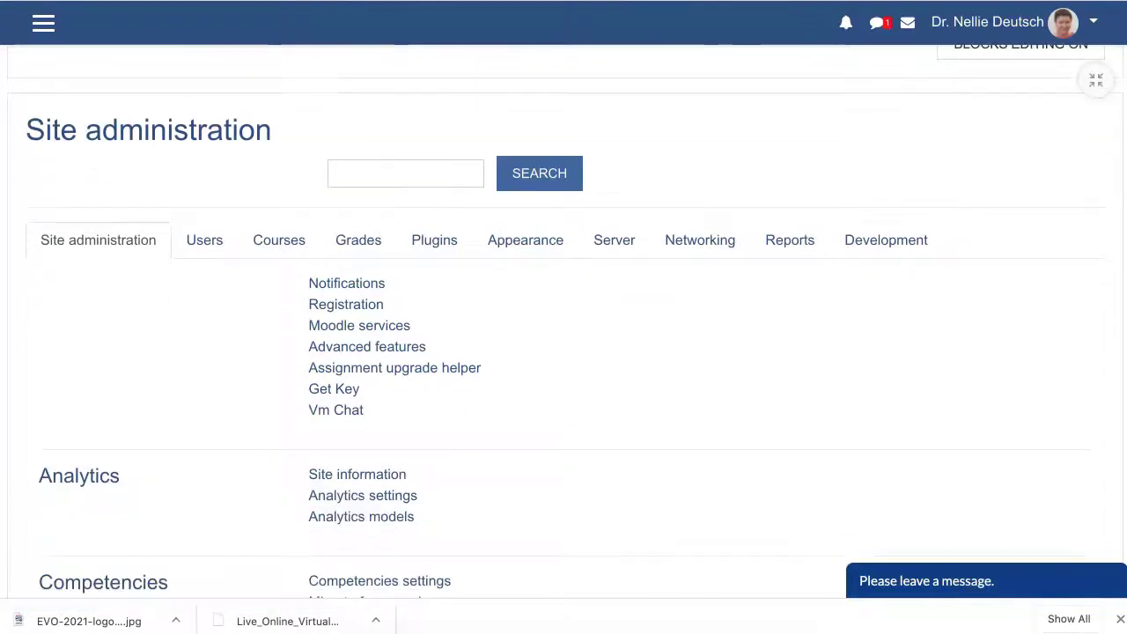
left_click(204, 240)
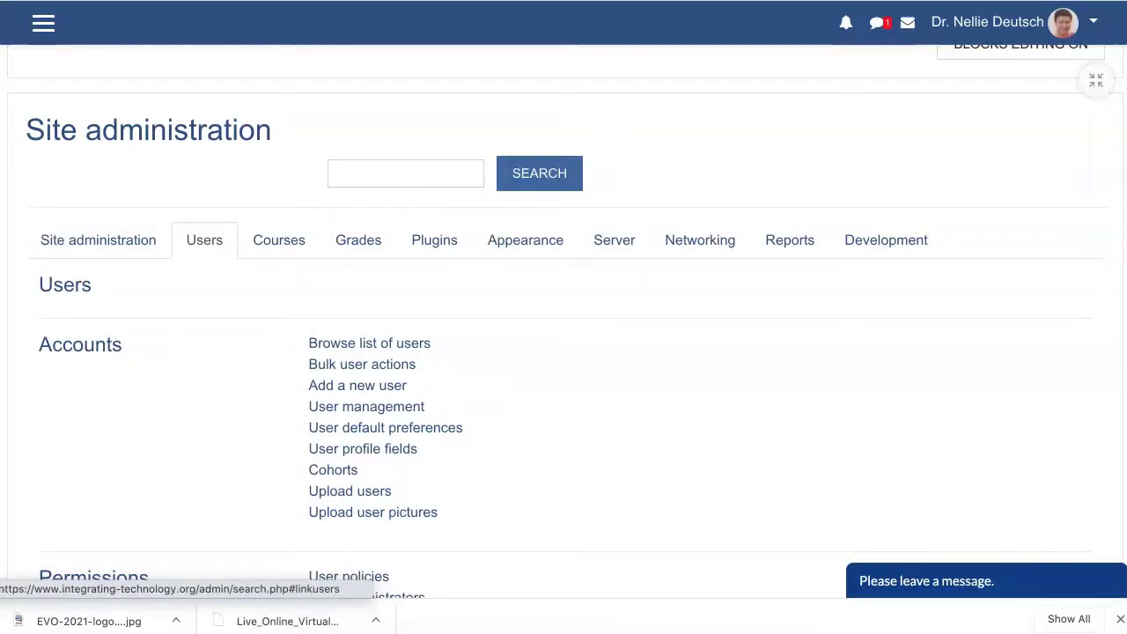
scroll(370, 342, "down", 1)
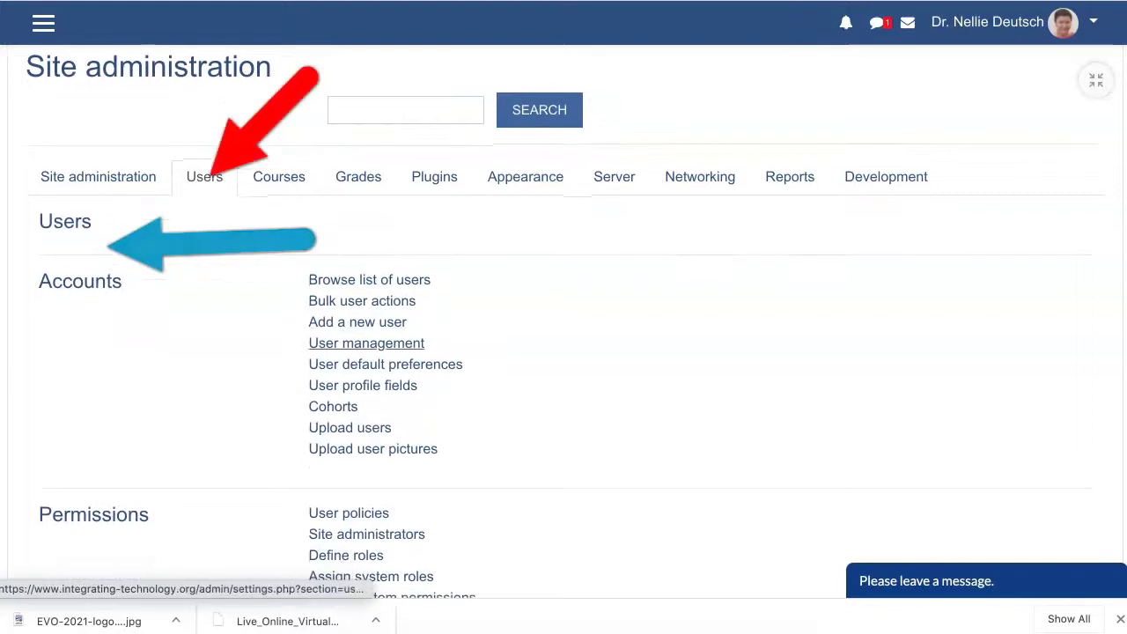
scroll(369, 342, "down", 1)
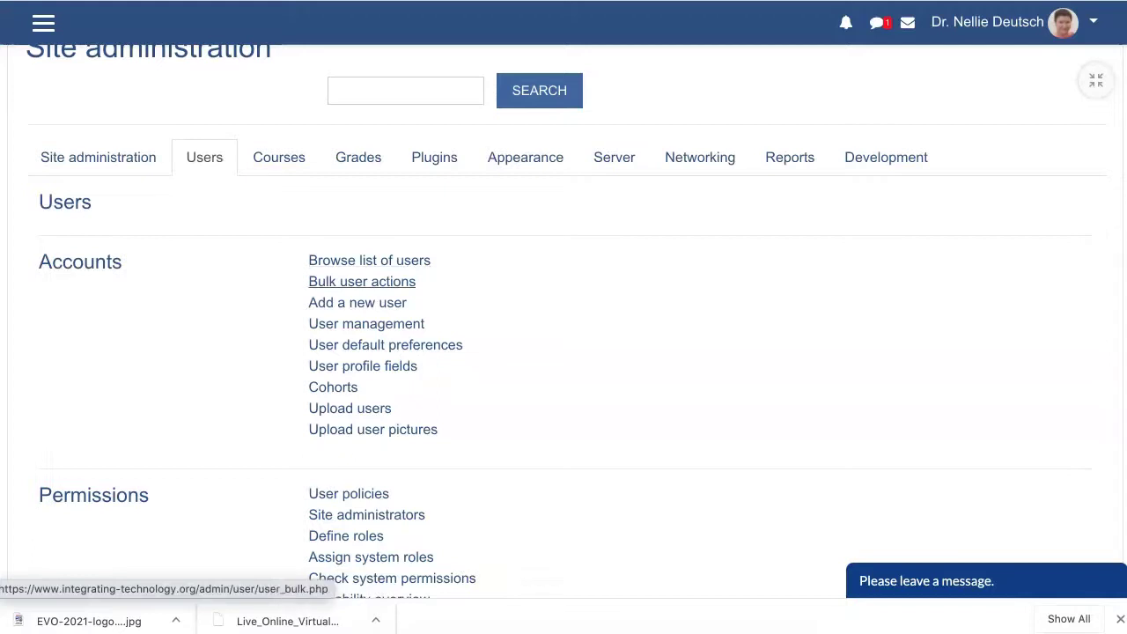
left_click(362, 281)
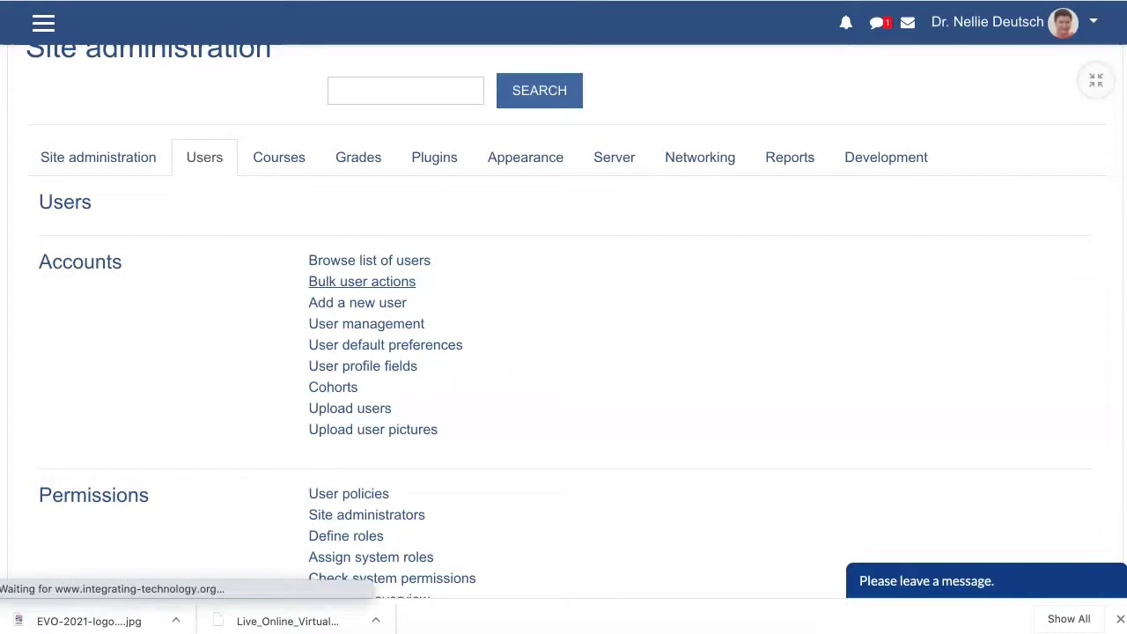
- Expand the new user filter to show all of its additional criteria
scroll(563, 352, "down", 2)
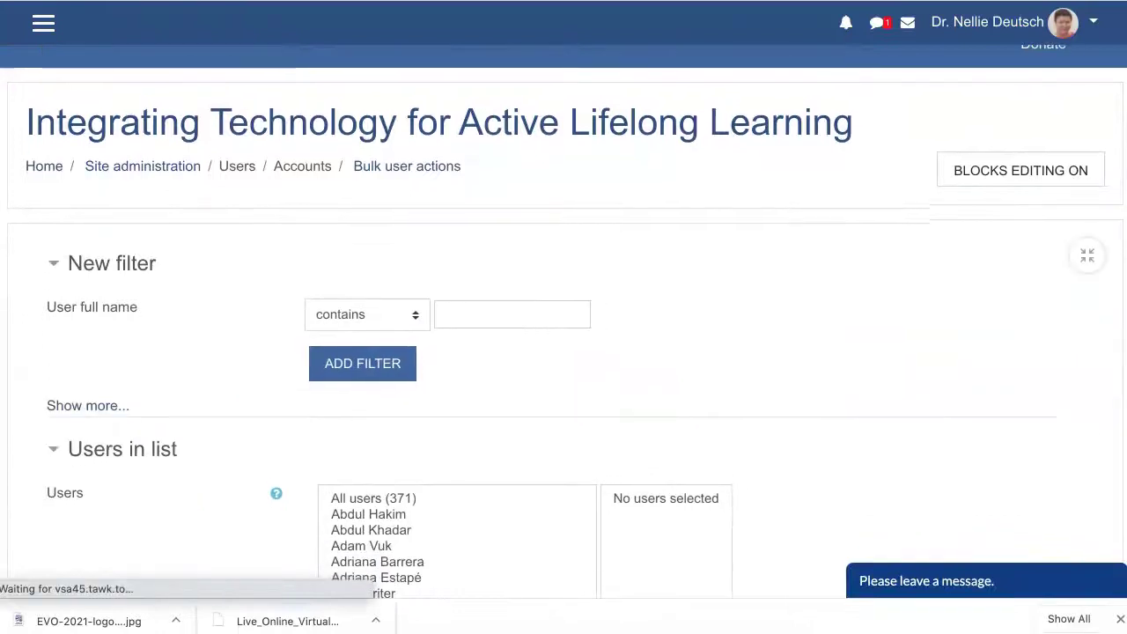
scroll(564, 352, "down", 1)
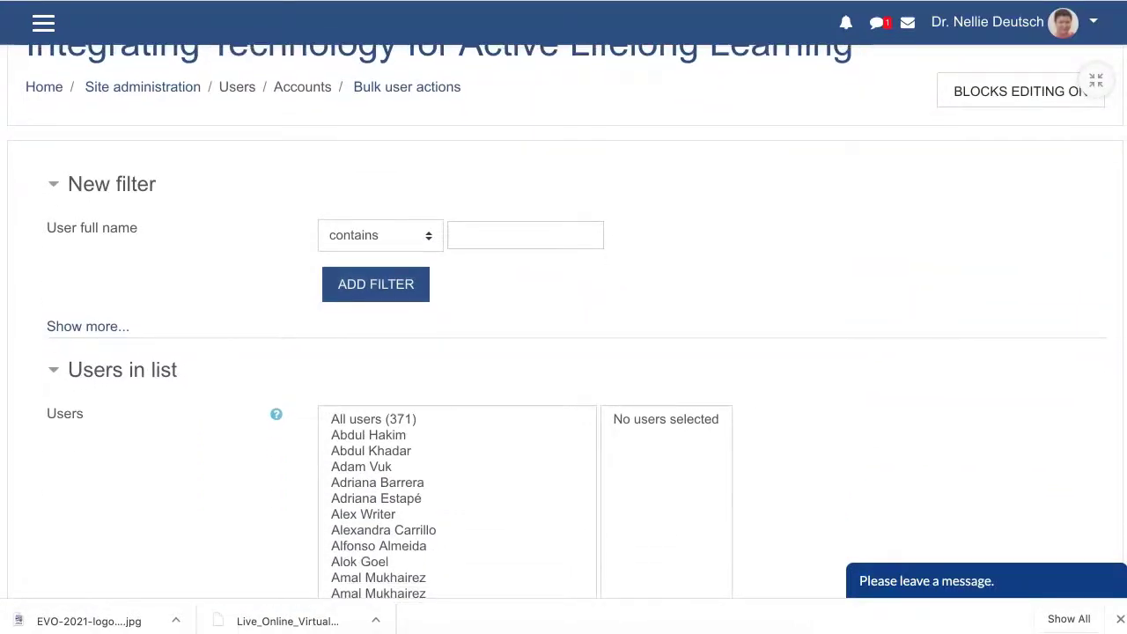
left_click(87, 325)
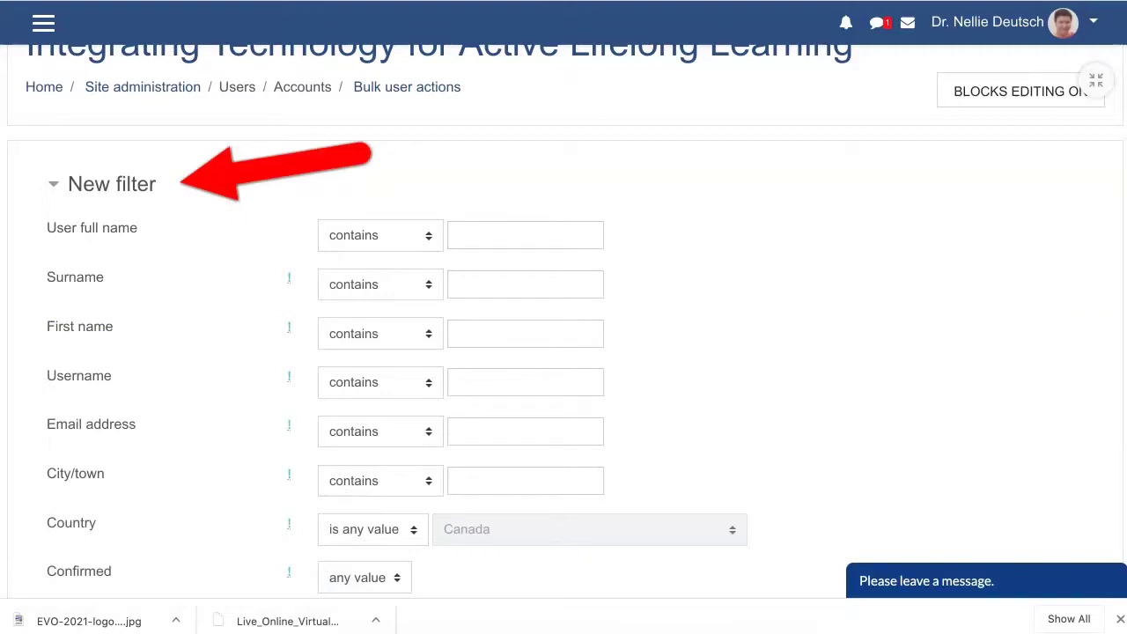
- Examine the expanded filter criteria from the name fields down to the Confirmed choices
scroll(564, 317, "down", 1)
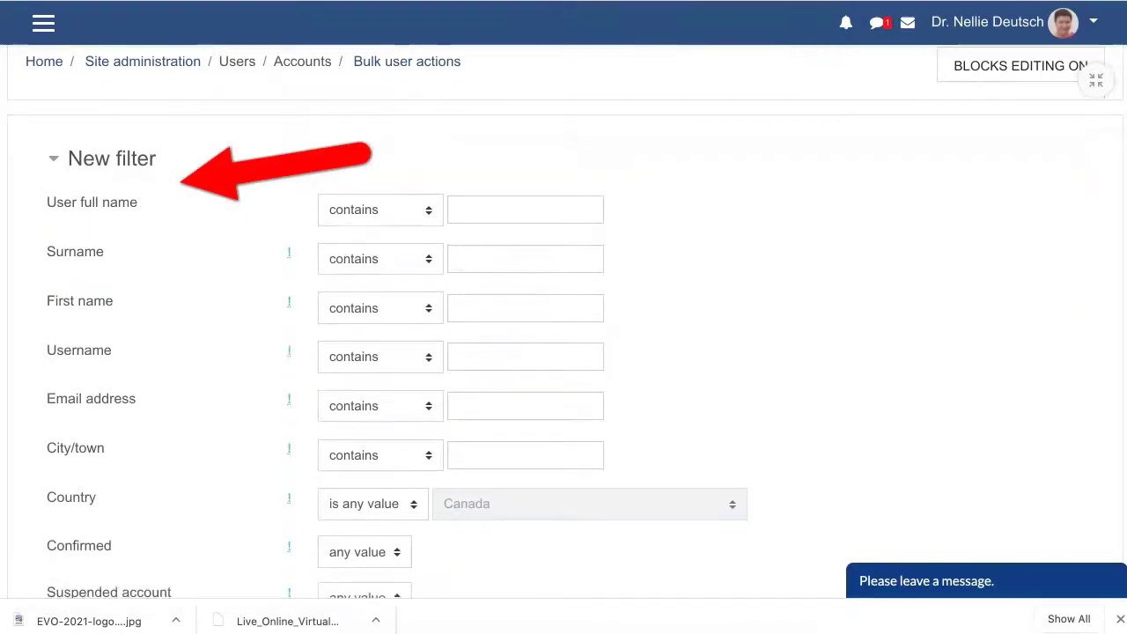
scroll(563, 317, "down", 1)
scroll(563, 322, "down", 5)
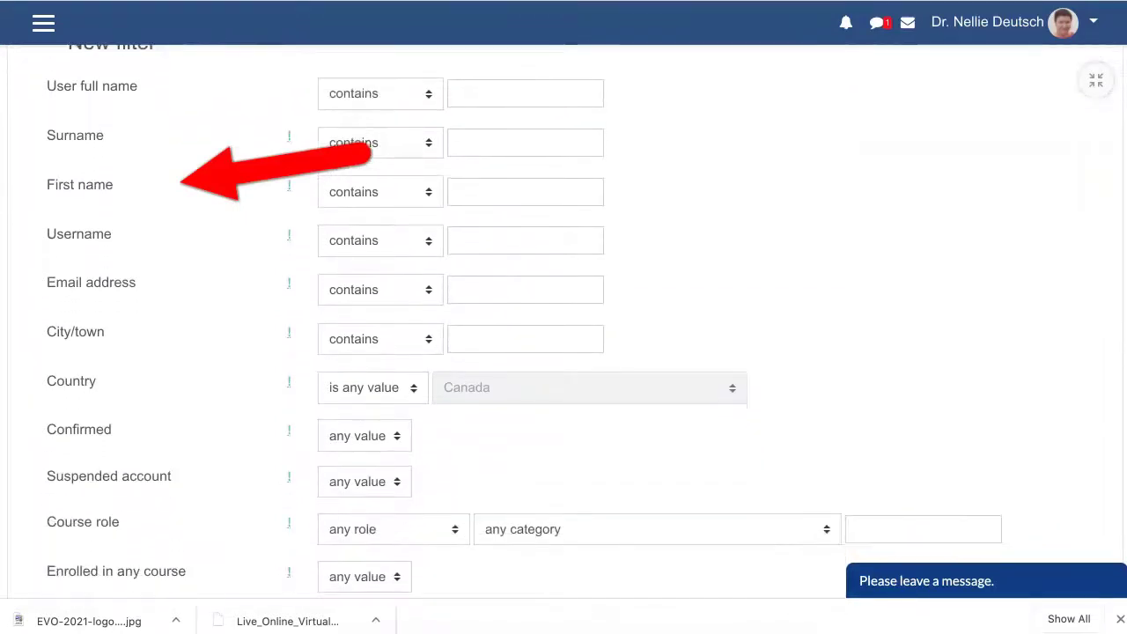
scroll(563, 317, "down", 3)
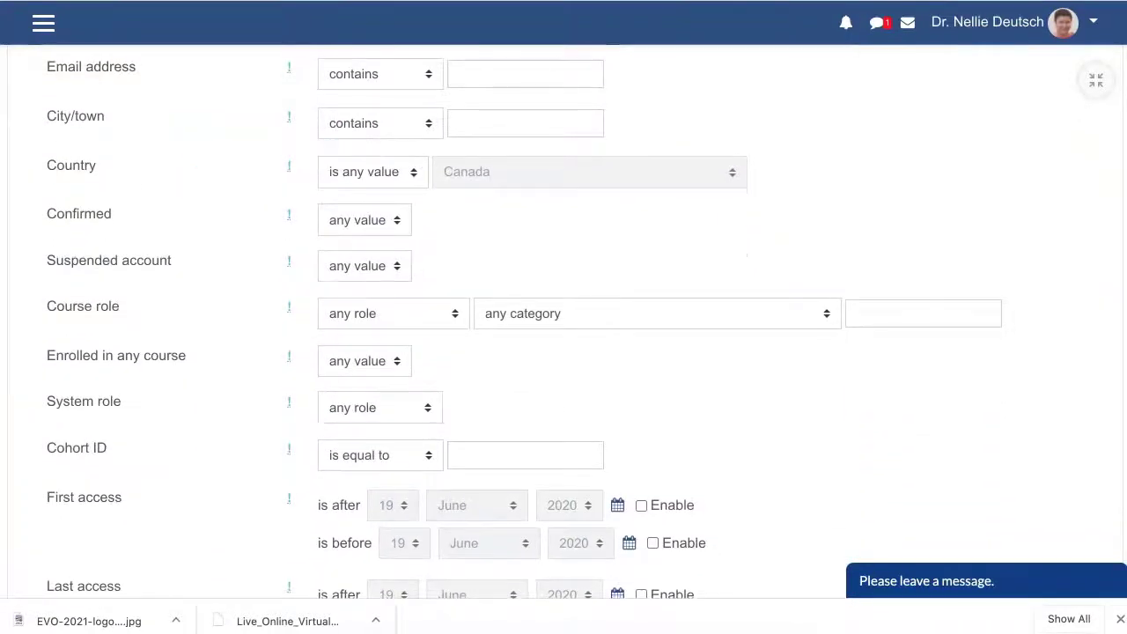
left_click(364, 220)
key("Escape")
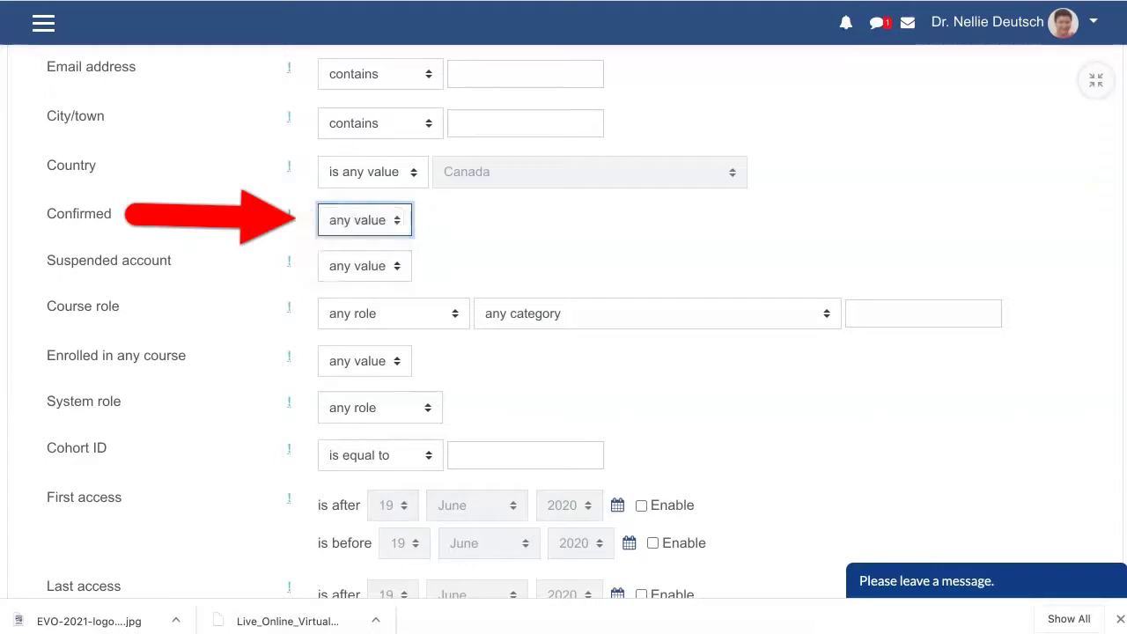
scroll(563, 317, "down", 2)
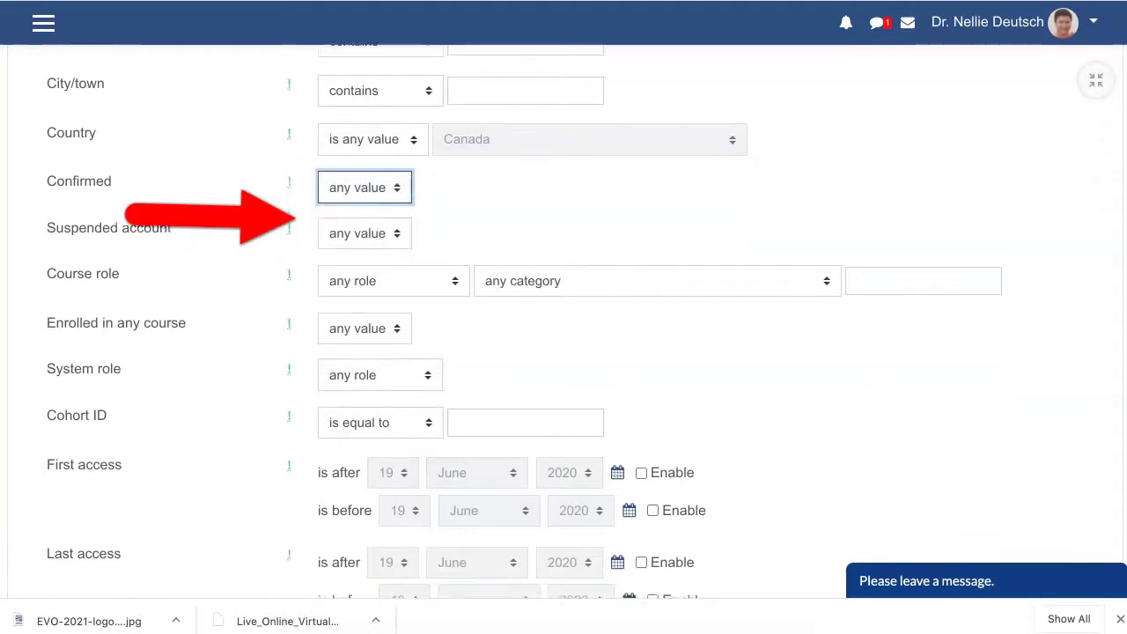
- Set the Course role criterion of the user filter to Student
left_click(392, 254)
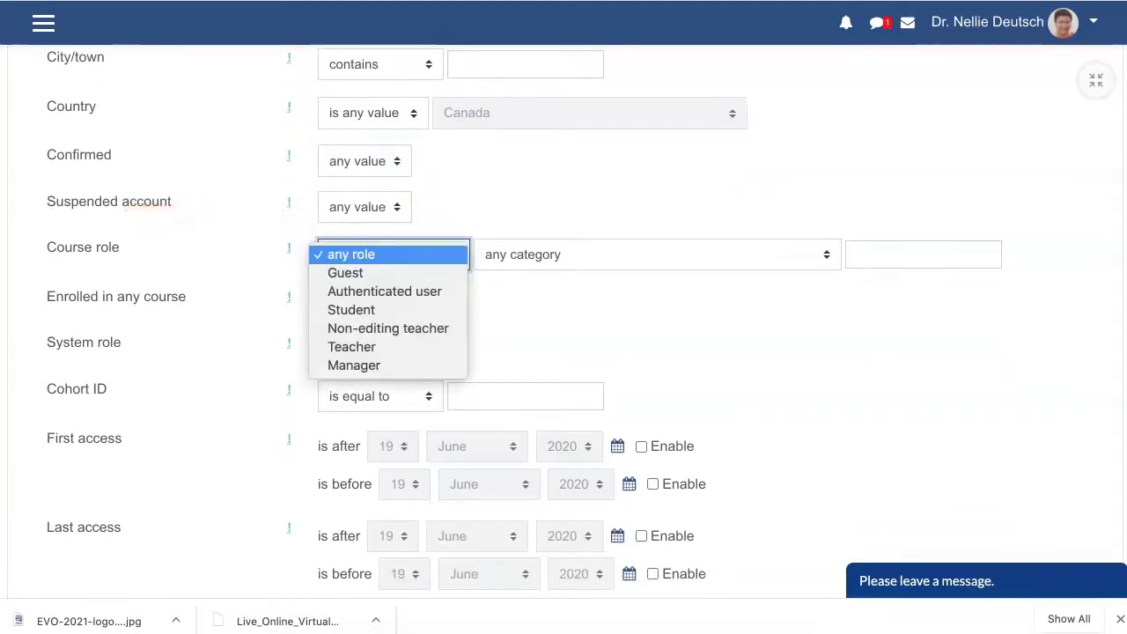
left_click(351, 310)
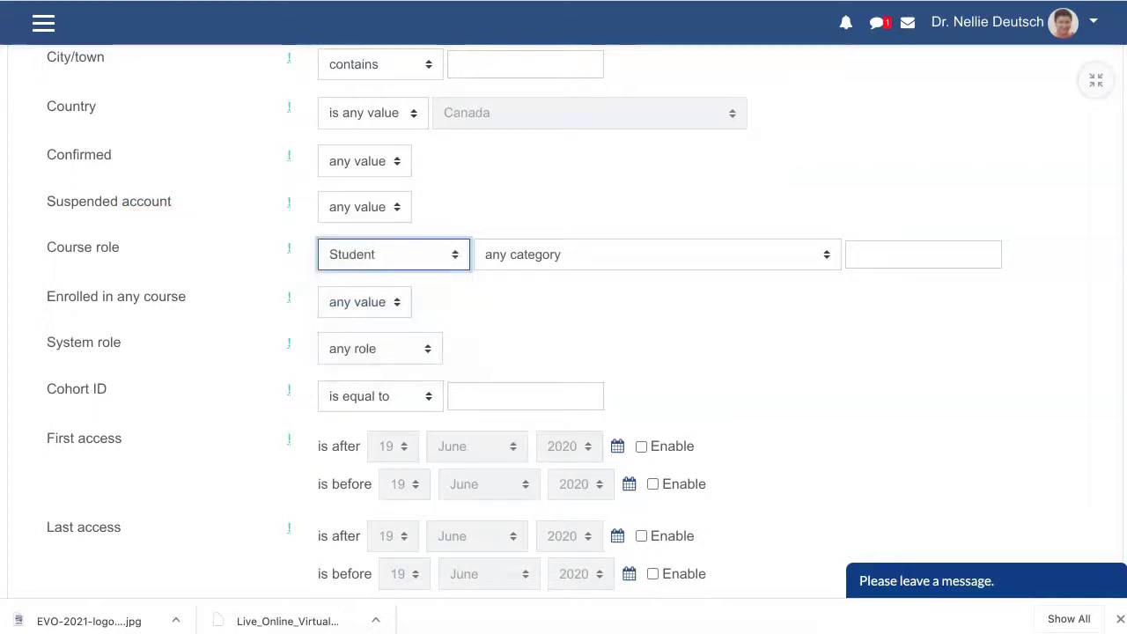
scroll(351, 310, "down", 1)
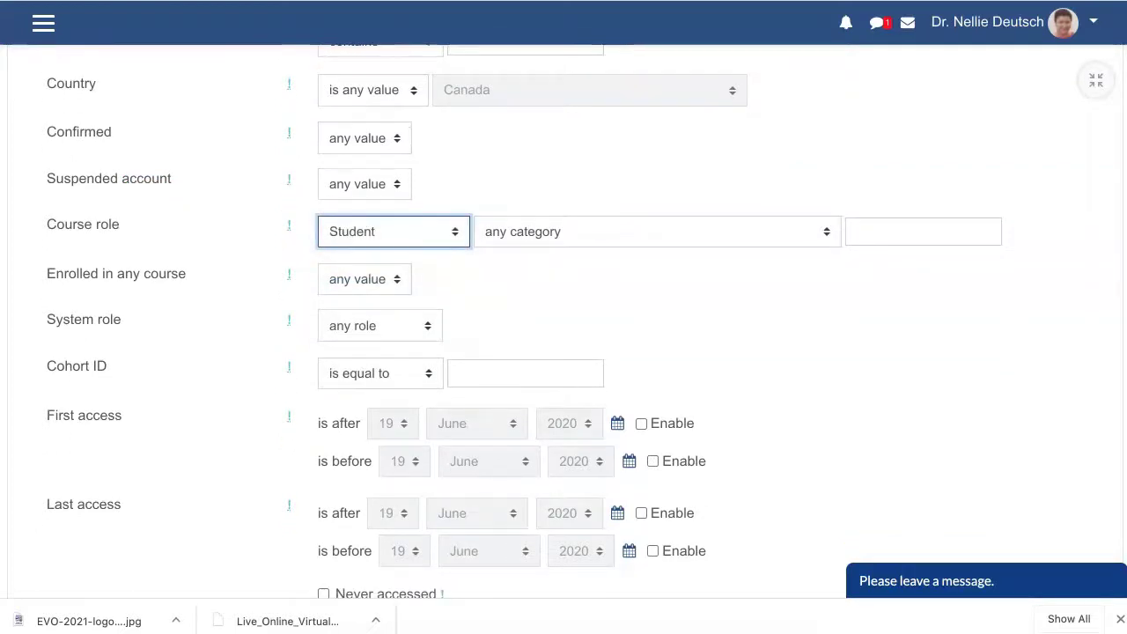
left_click(392, 231)
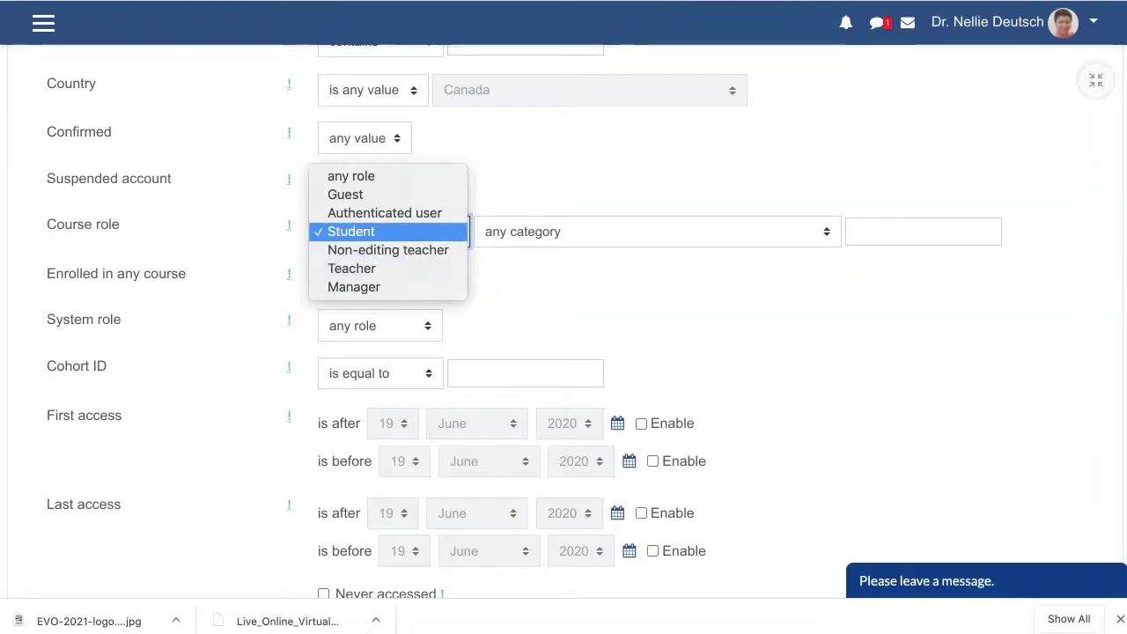
key("Escape")
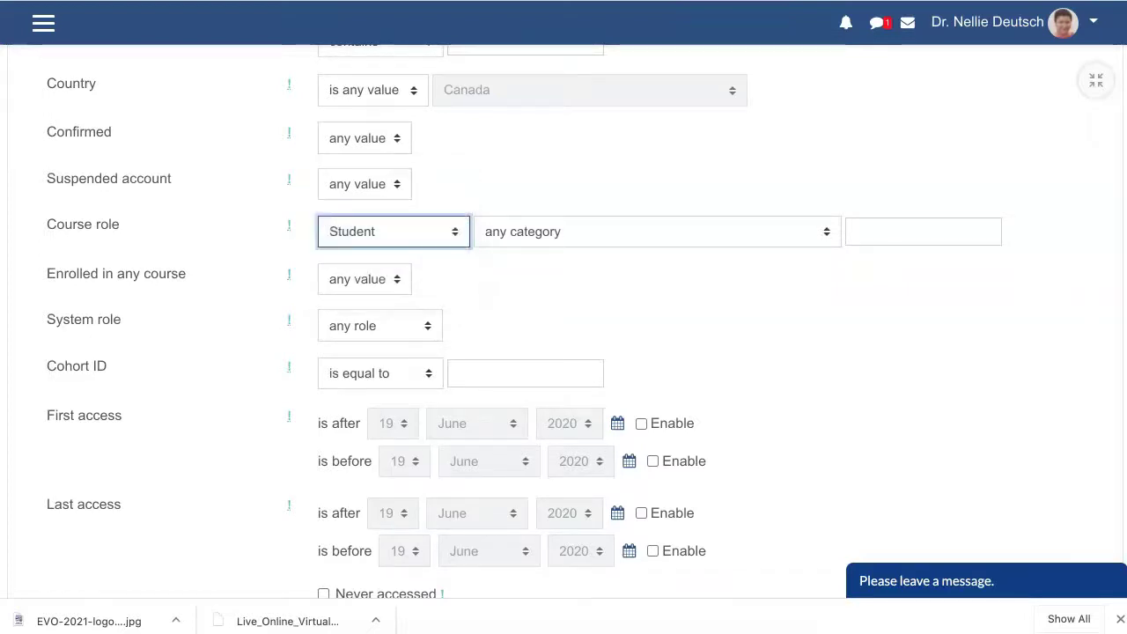
- Check the System role choices and try enabling the First access "is after" date in the filter
scroll(564, 317, "down", 1)
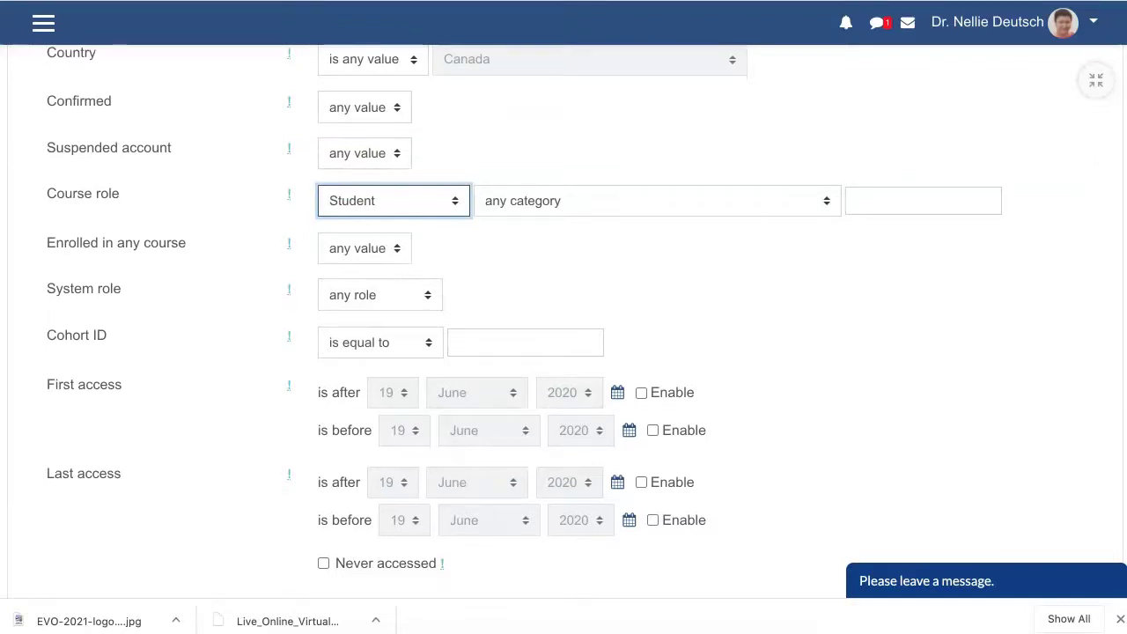
scroll(563, 316, "down", 1)
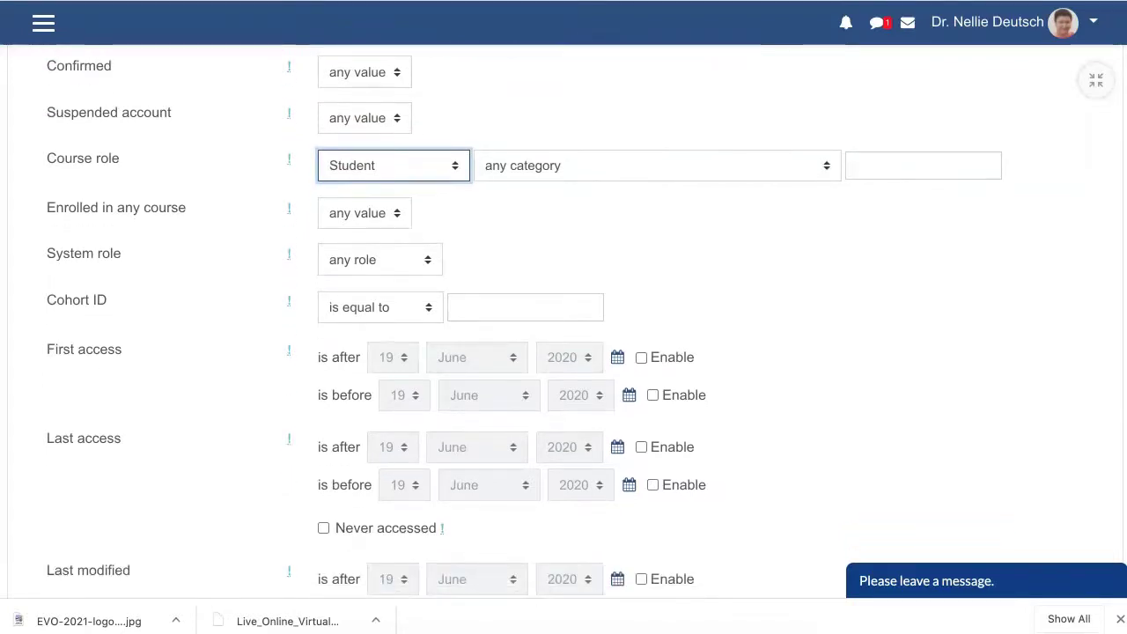
left_click(380, 260)
key("Escape")
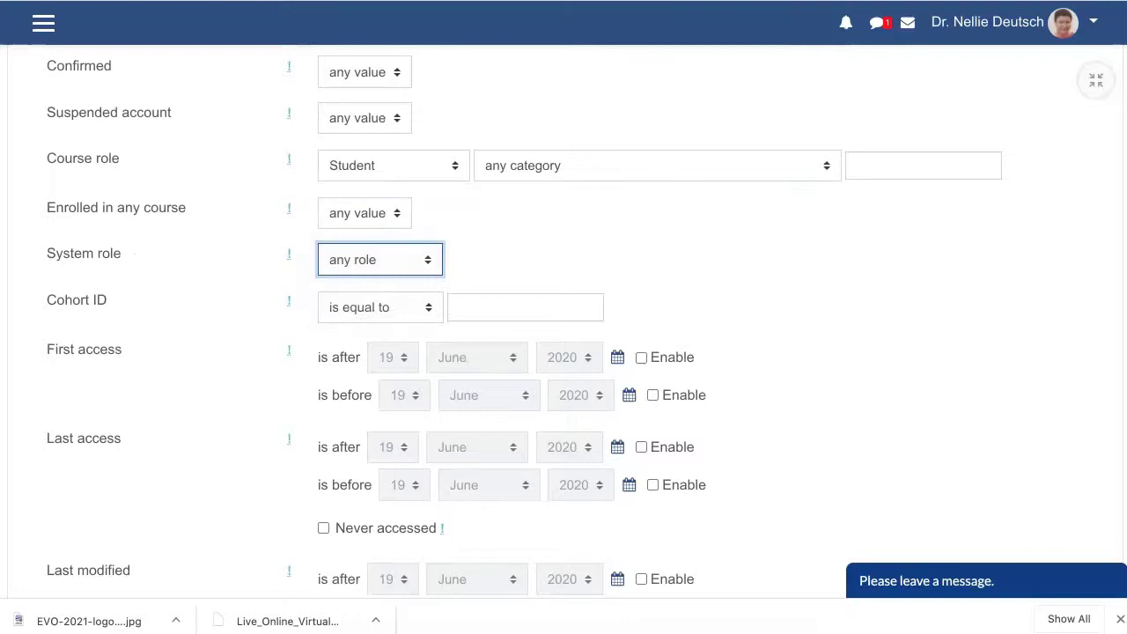
scroll(564, 317, "down", 2)
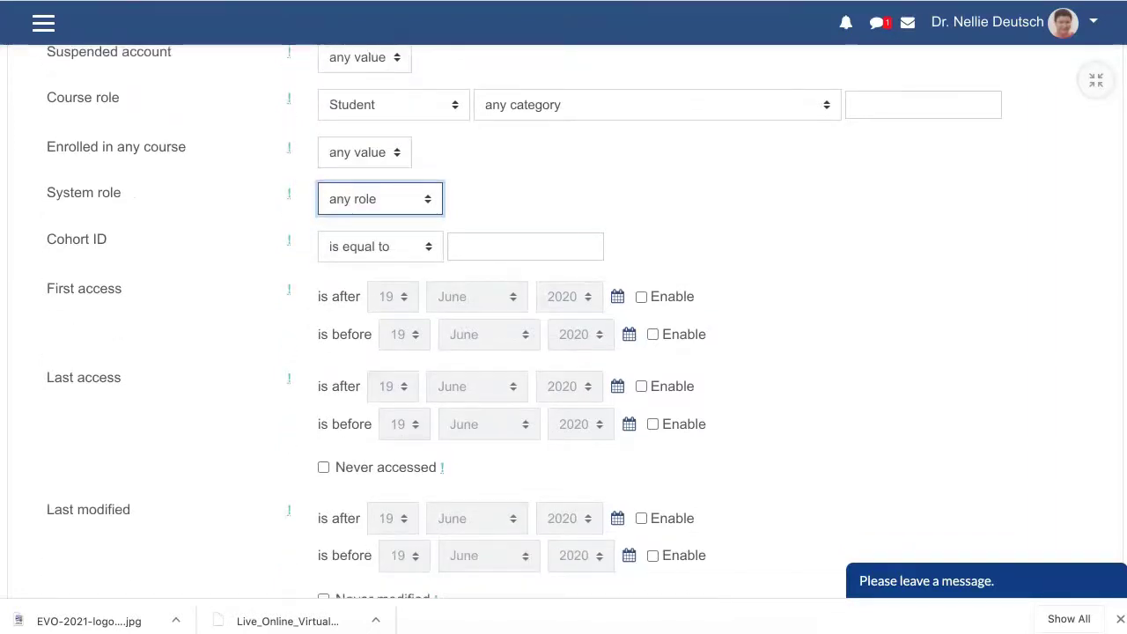
left_click(641, 297)
left_click(641, 297)
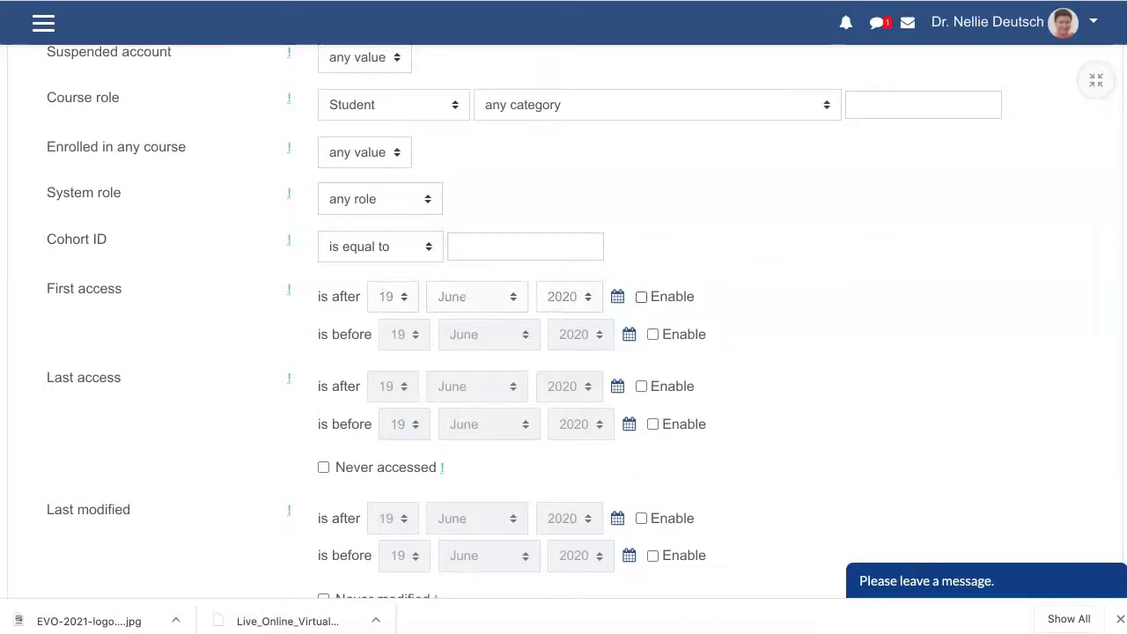
- Examine the remaining filter criteria, including the available Authentication methods, down to the list of users
scroll(563, 322, "down", 4)
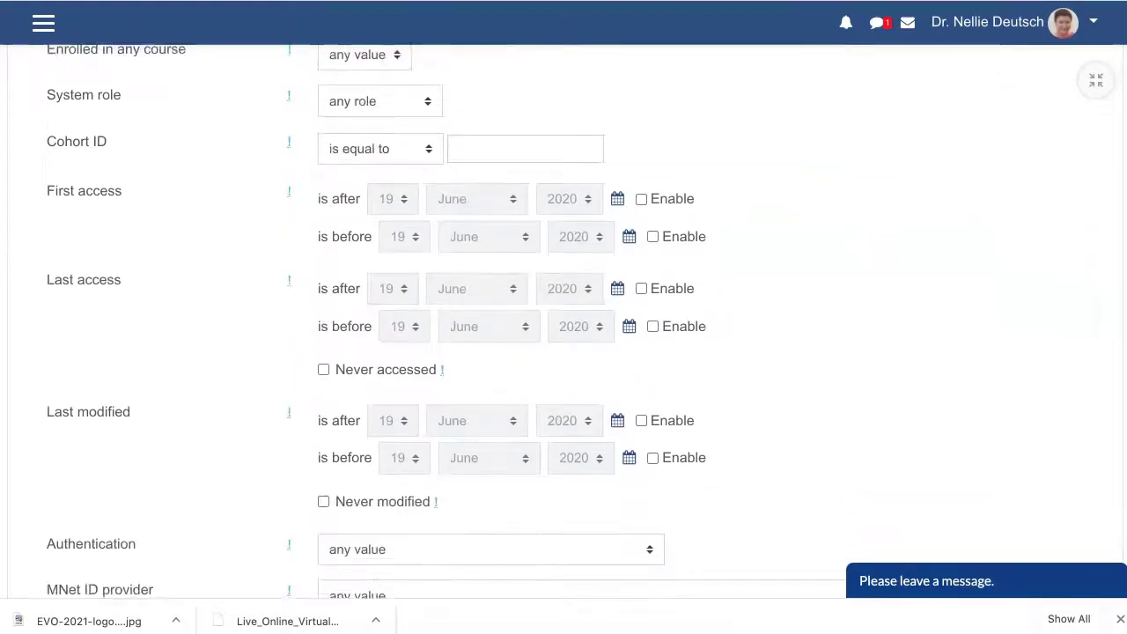
scroll(563, 322, "down", 1)
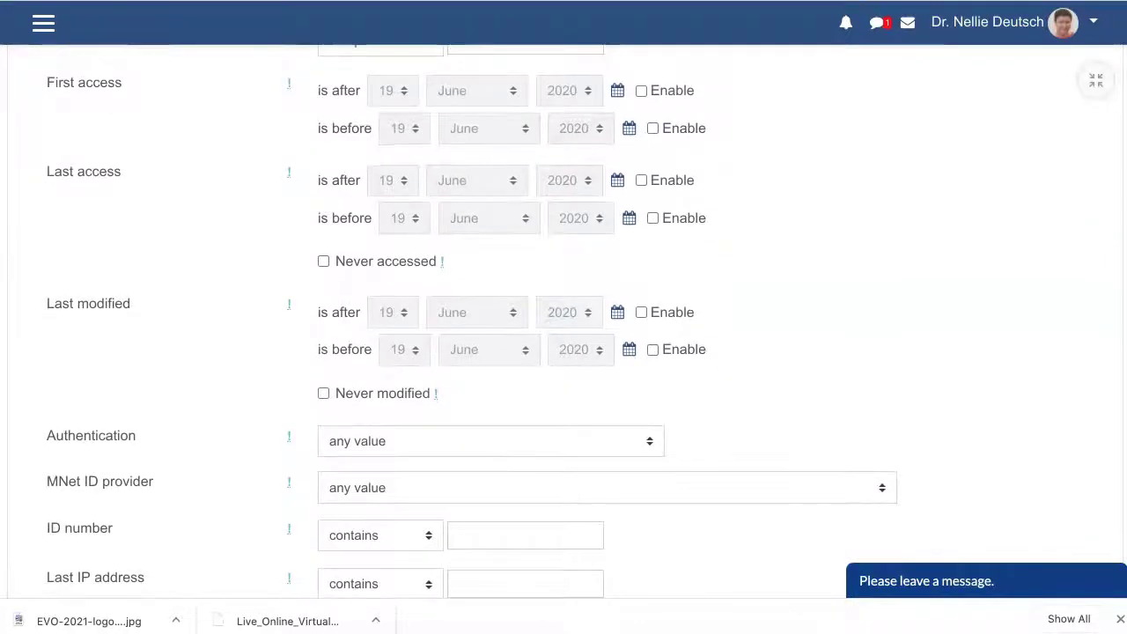
scroll(563, 321, "down", 3)
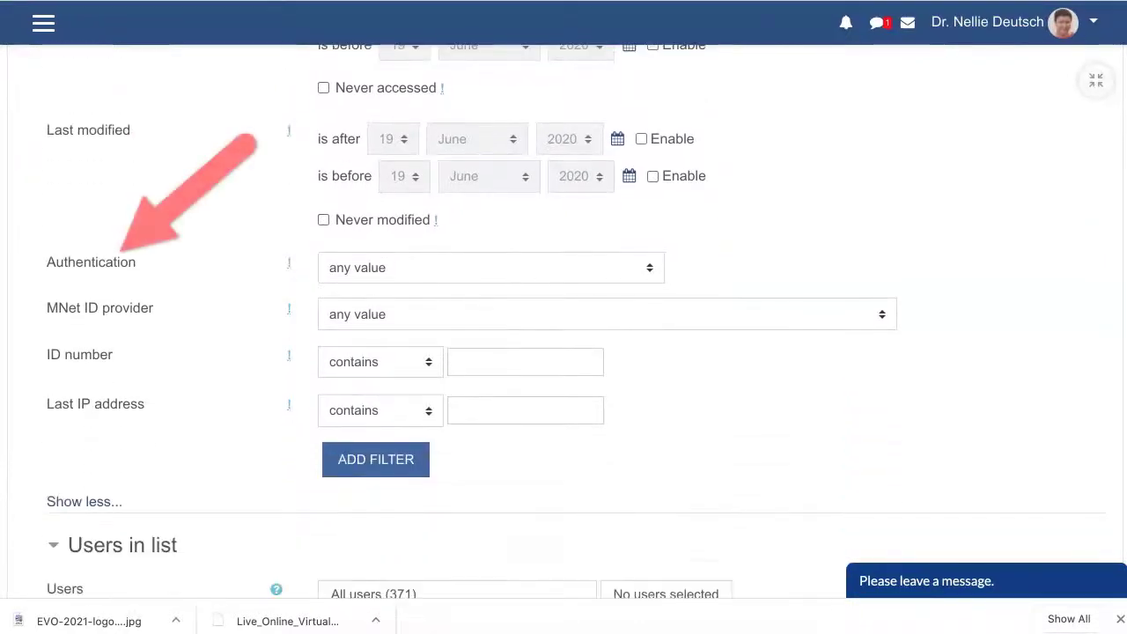
left_click(491, 268)
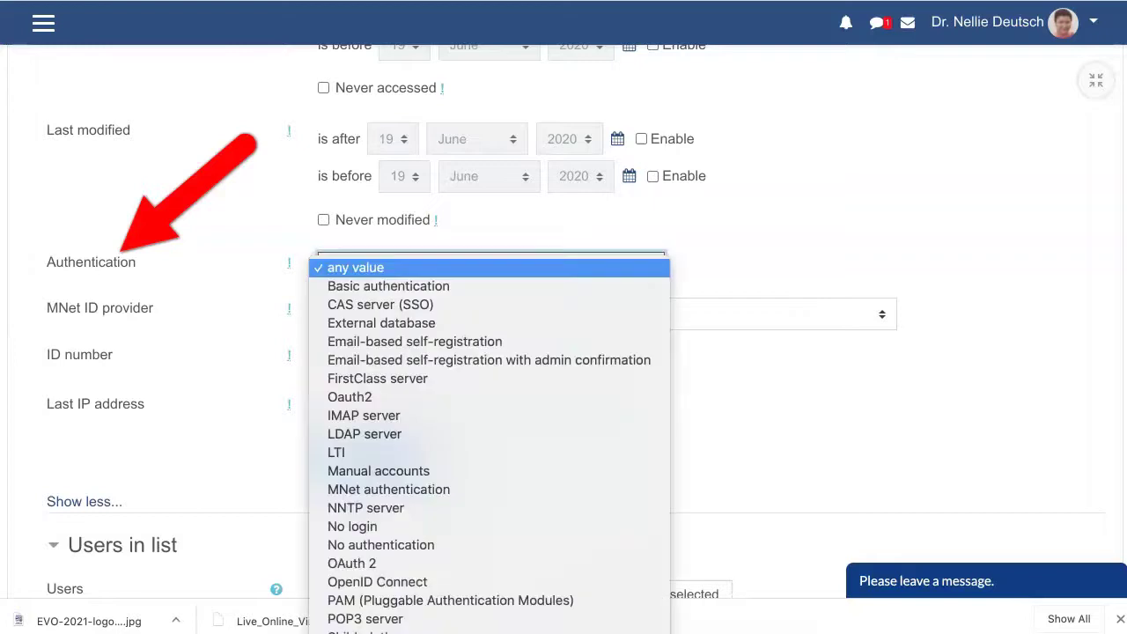
scroll(489, 308, "down", 1)
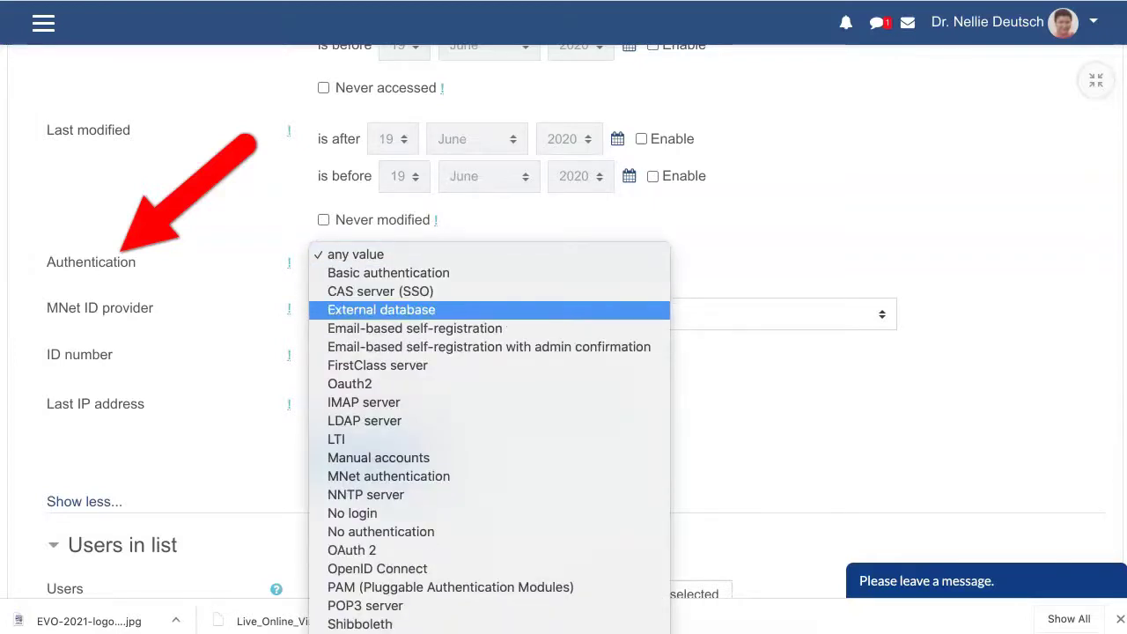
key("Escape")
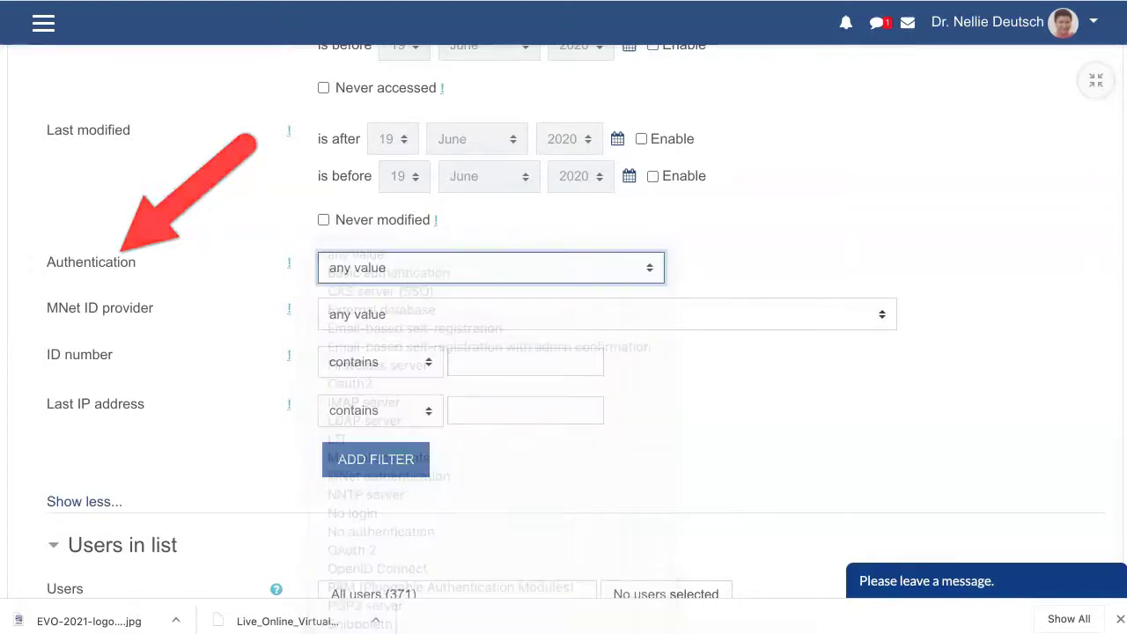
scroll(564, 322, "down", 1)
scroll(563, 321, "down", 1)
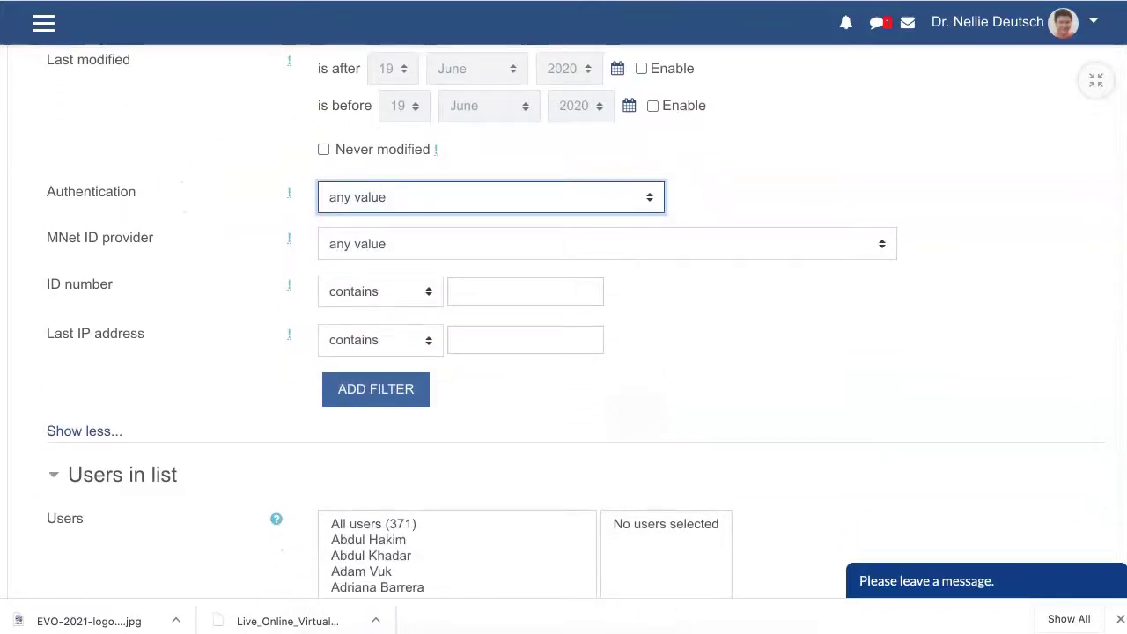
scroll(564, 322, "up", 1)
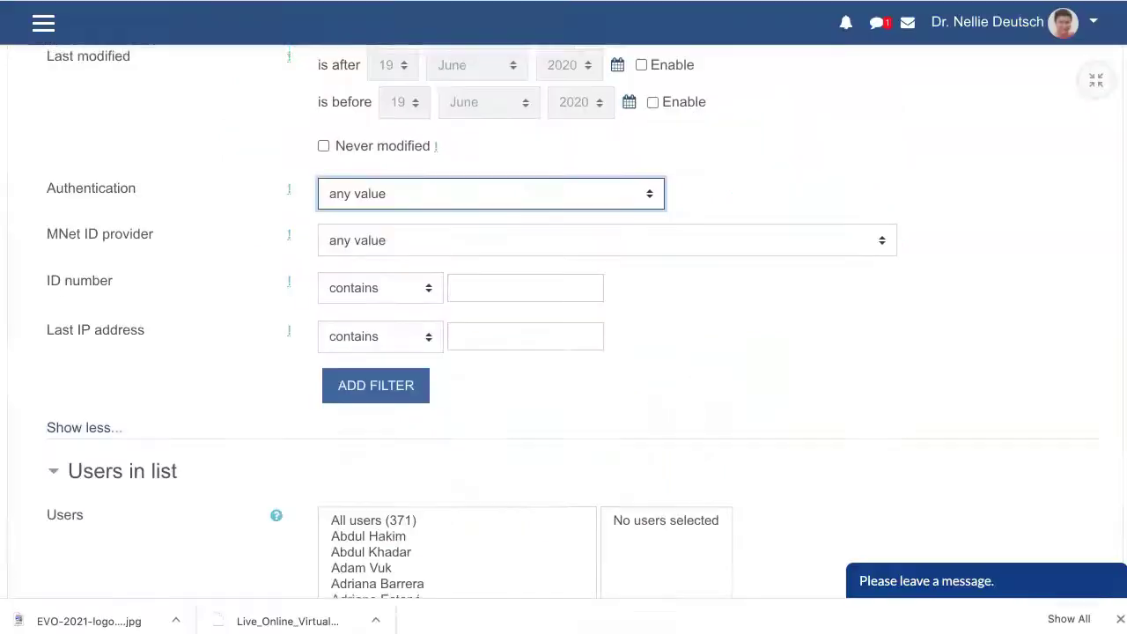
- Add the All users entry from the users list to the selection and check the selected users
scroll(563, 321, "down", 4)
scroll(563, 321, "down", 1)
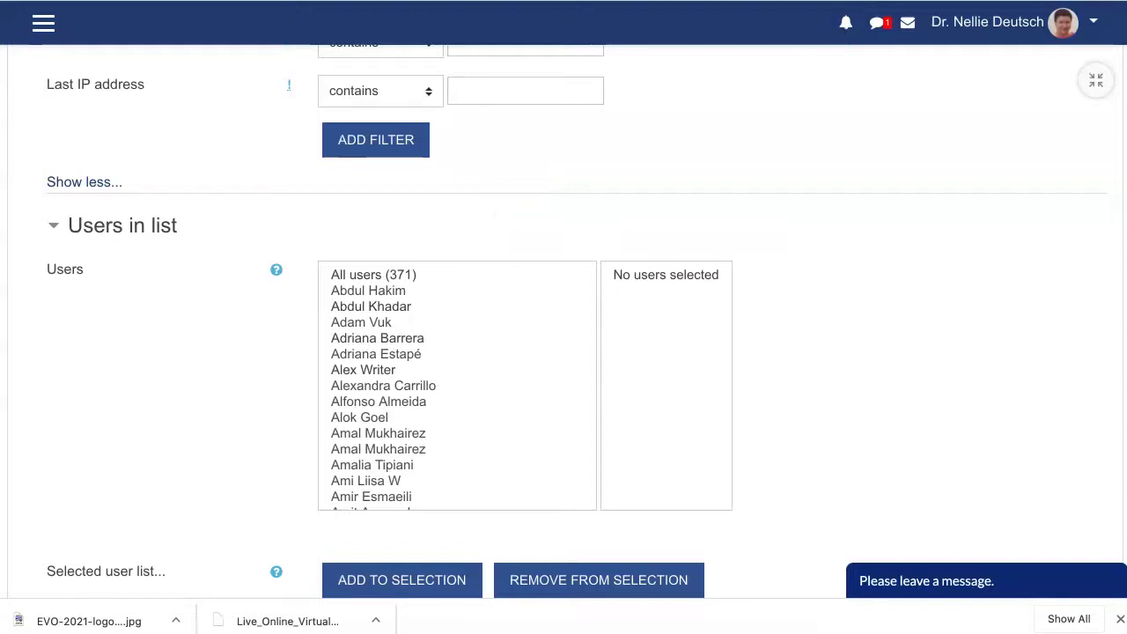
left_click(374, 275)
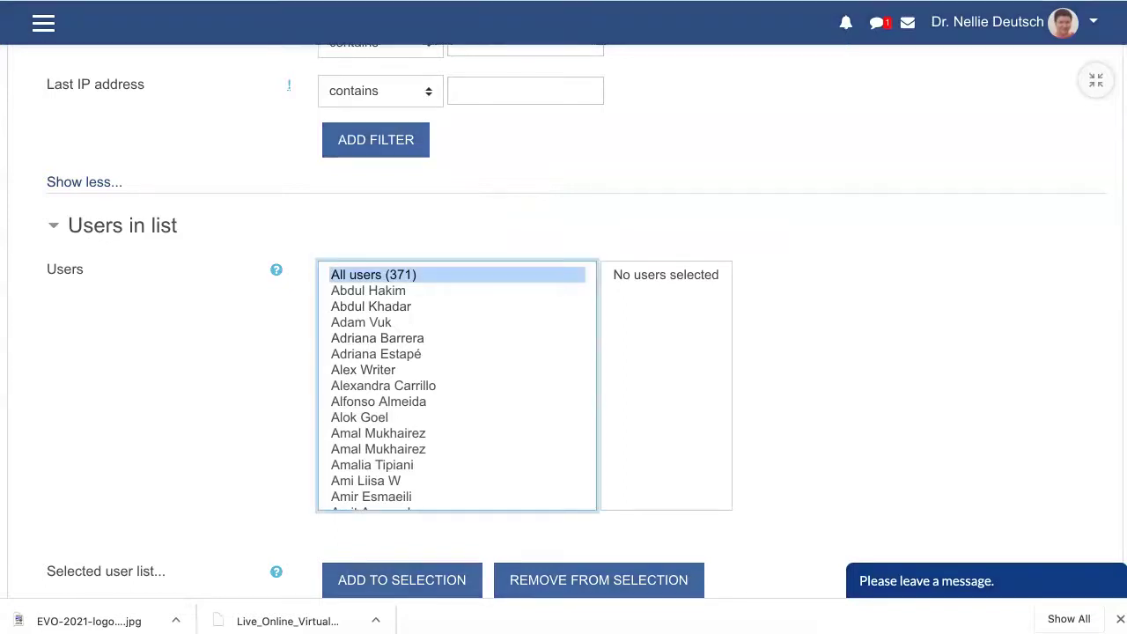
scroll(563, 353, "down", 1)
scroll(563, 352, "down", 2)
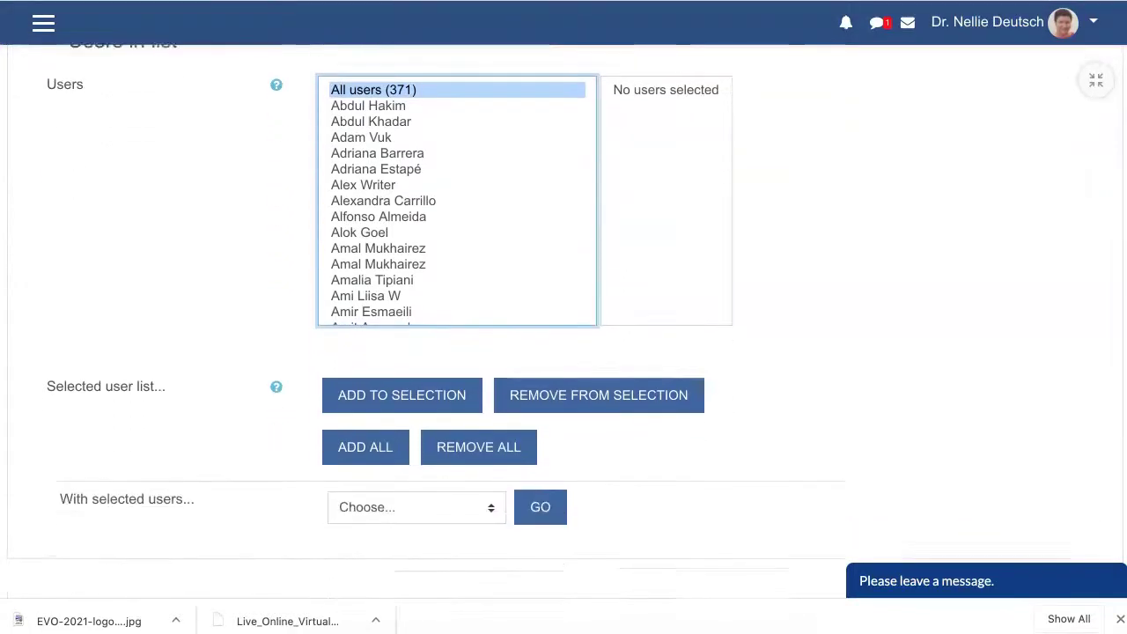
left_click(323, 337)
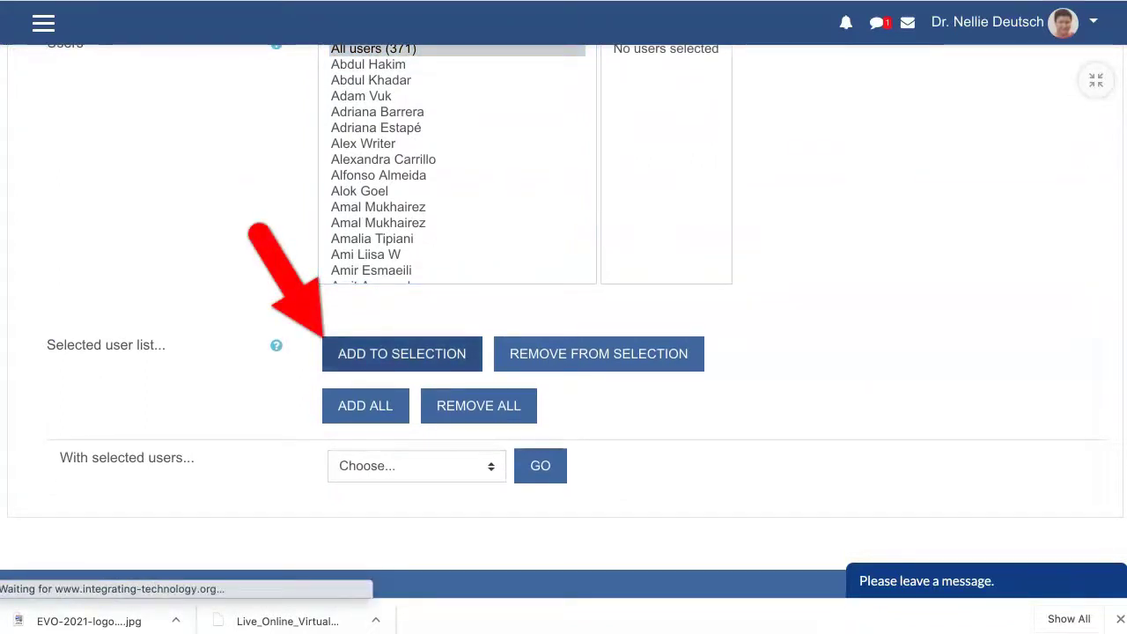
scroll(563, 317, "up", 2)
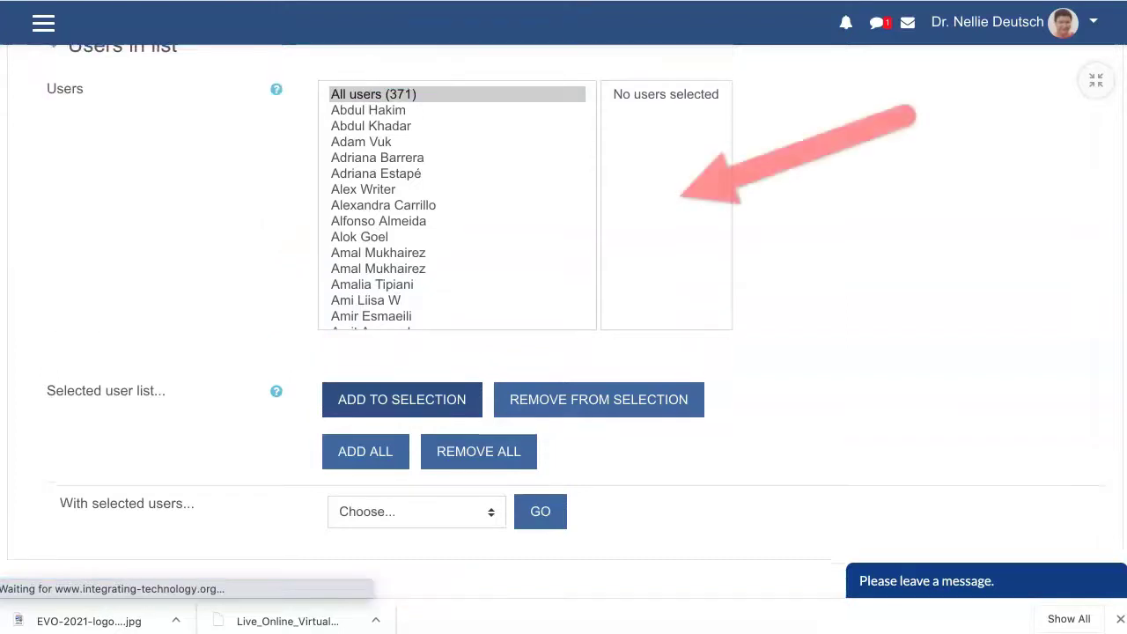
scroll(563, 317, "down", 2)
scroll(563, 352, "down", 6)
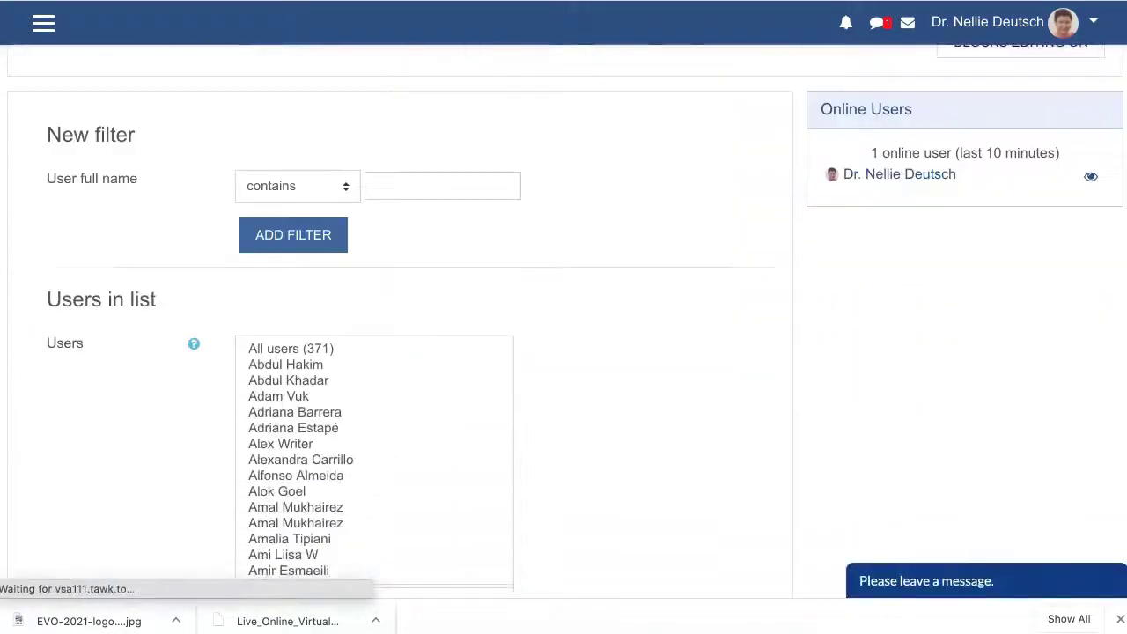
scroll(456, 282, "down", 5)
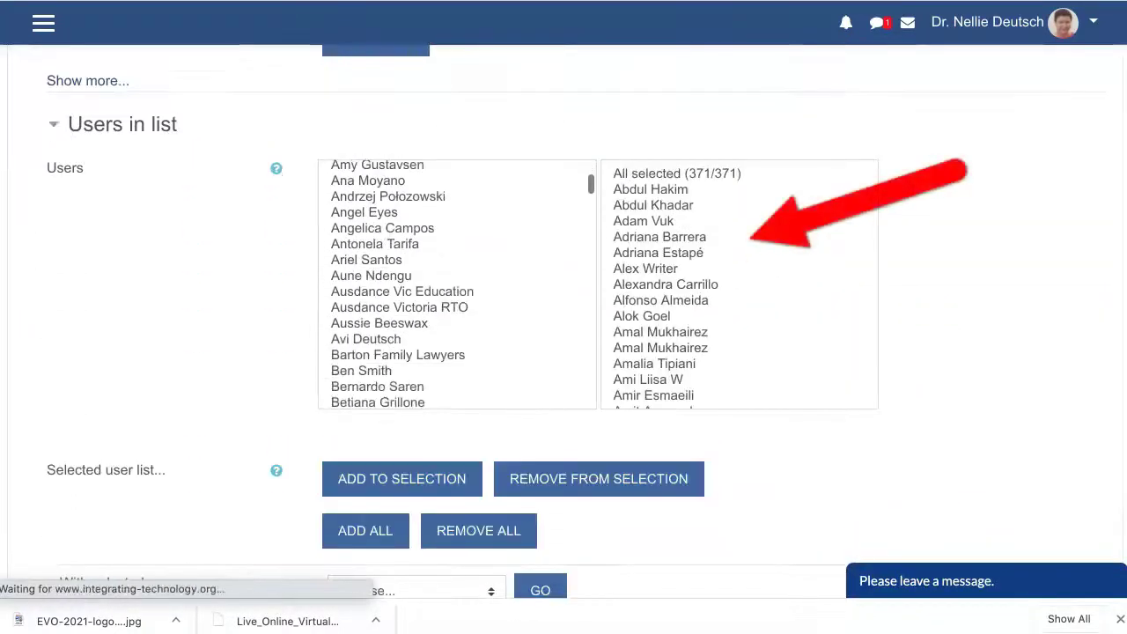
scroll(738, 284, "down", 3)
scroll(738, 283, "up", 3)
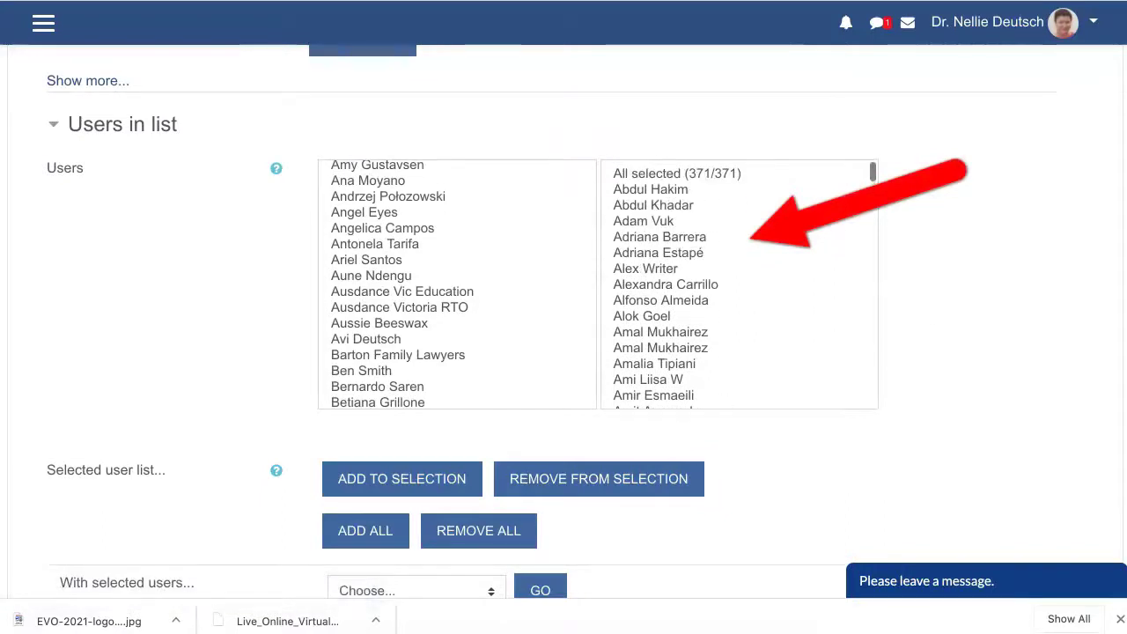
- Expand the additional user filter criteria and review them down to the available and selected user lists
scroll(456, 284, "up", 7)
scroll(564, 353, "up", 3)
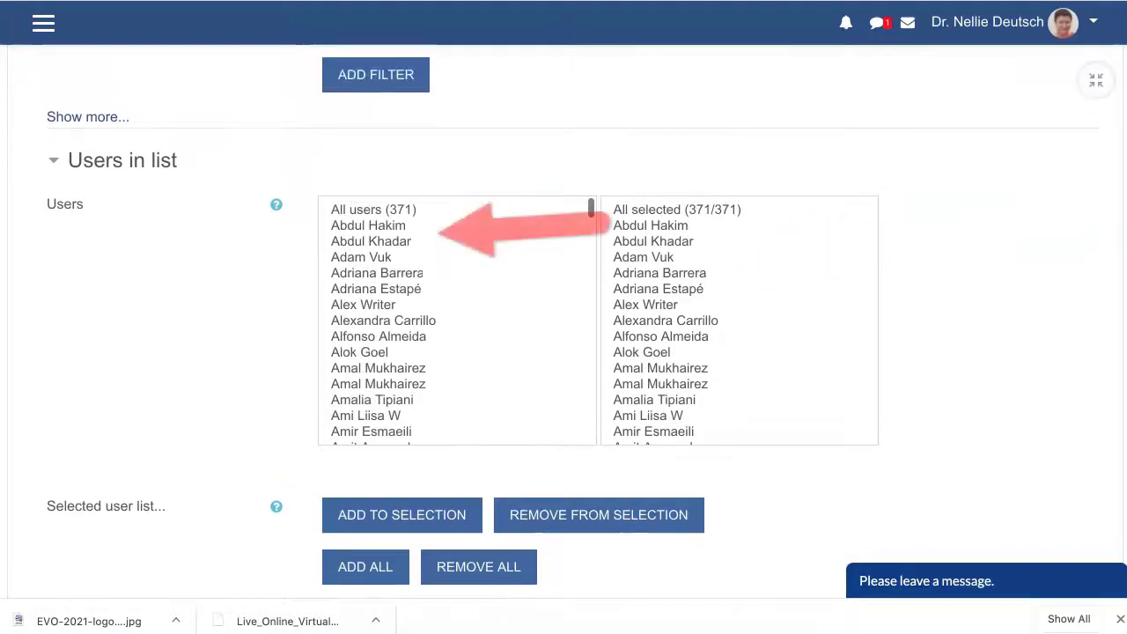
left_click(88, 278)
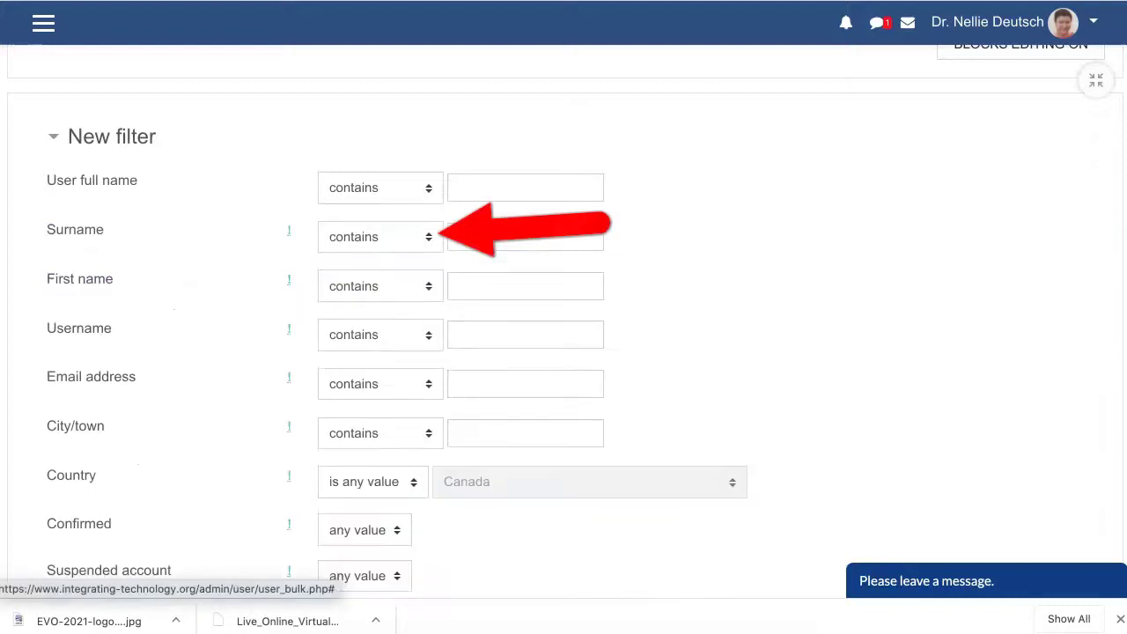
scroll(437, 234, "down", 10)
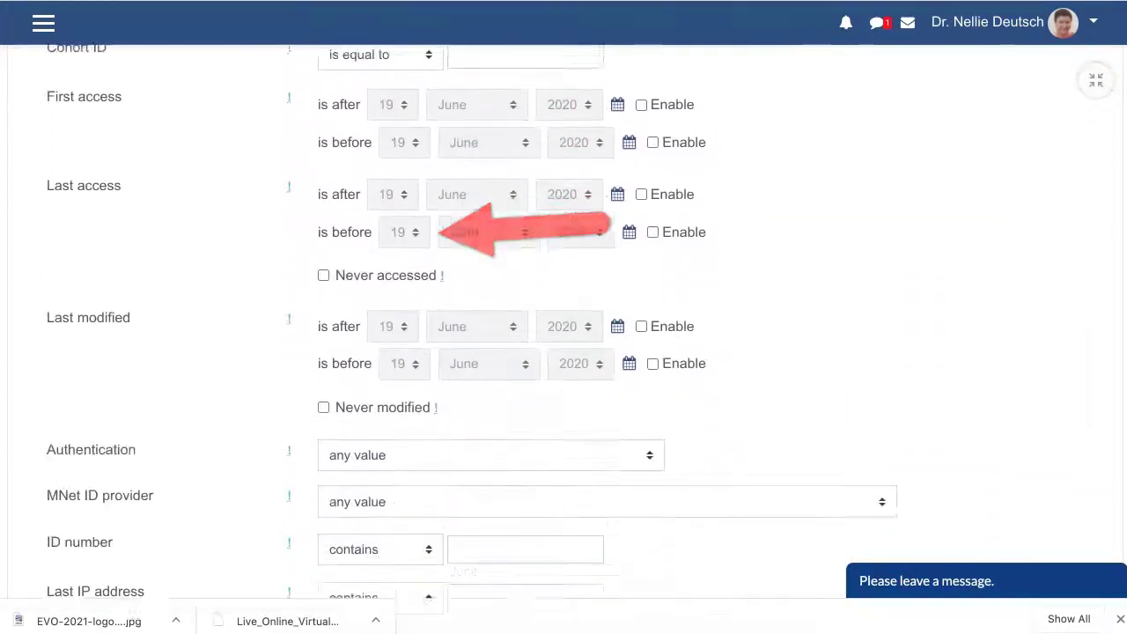
scroll(576, 324, "down", 5)
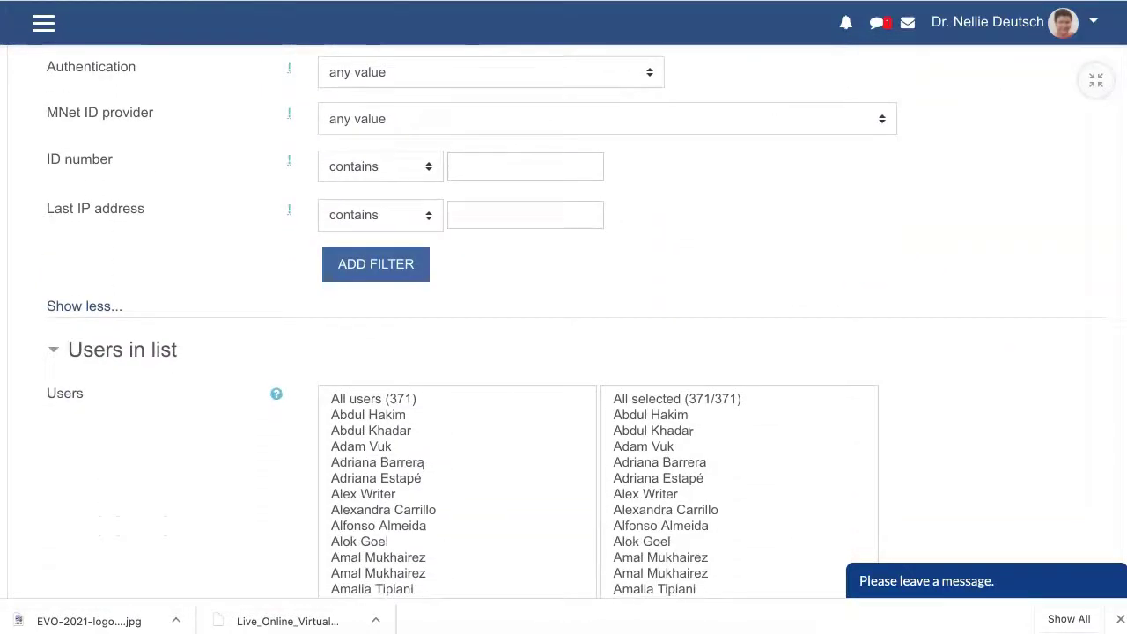
scroll(457, 300, "down", 5)
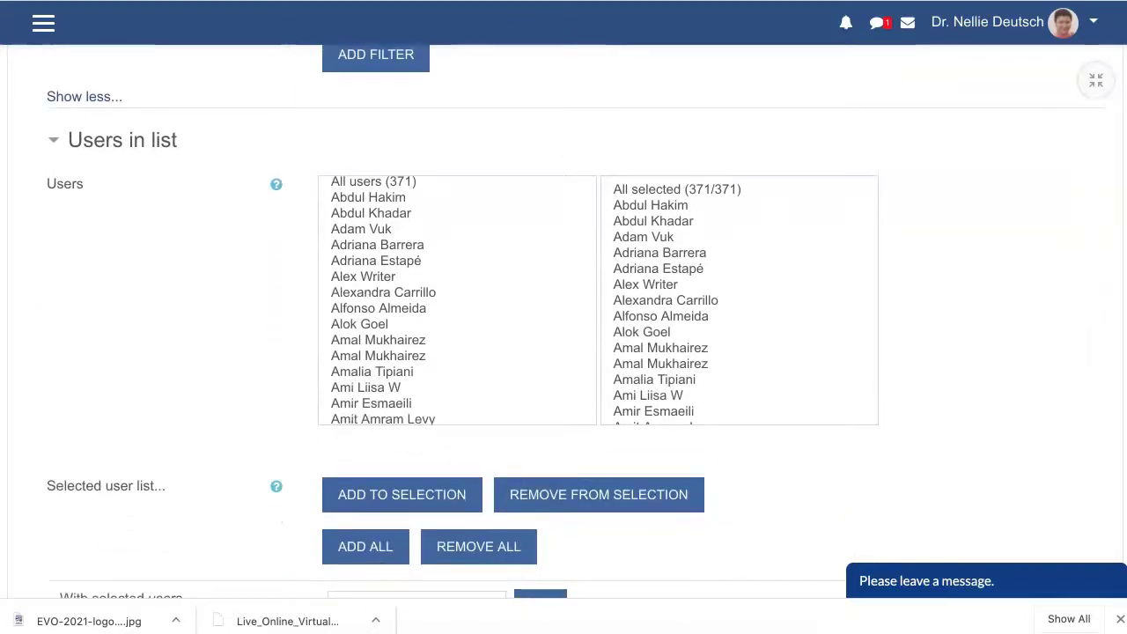
- Examine the actions offered for the selected users, from Confirm through Add to cohort, without choosing one
scroll(402, 310, "down", 4)
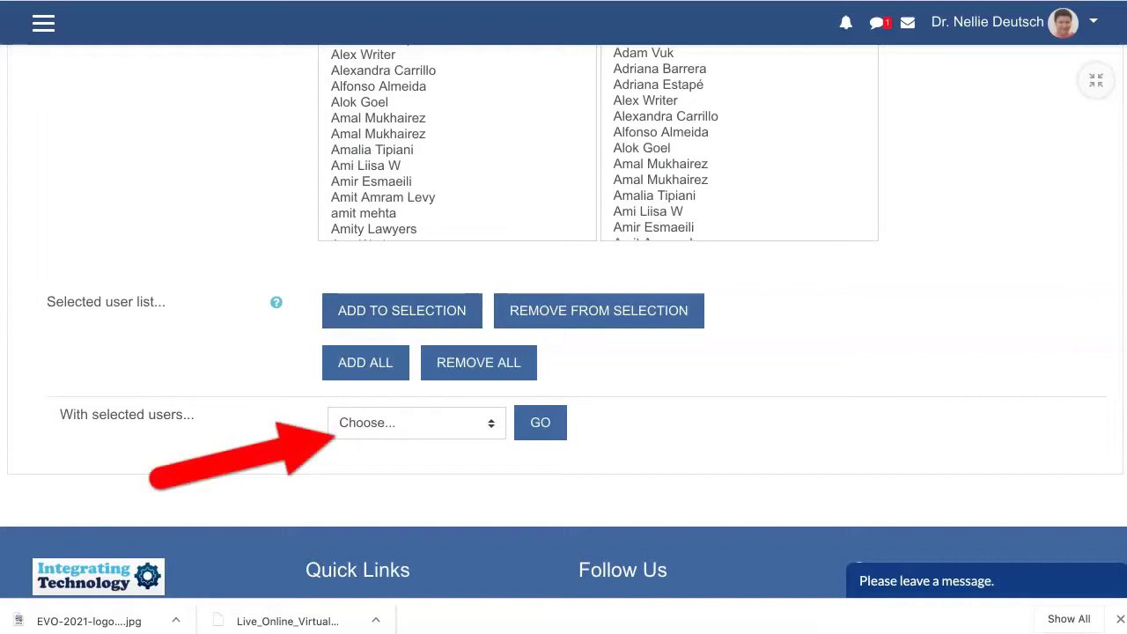
scroll(333, 438, "down", 2)
left_click(415, 327)
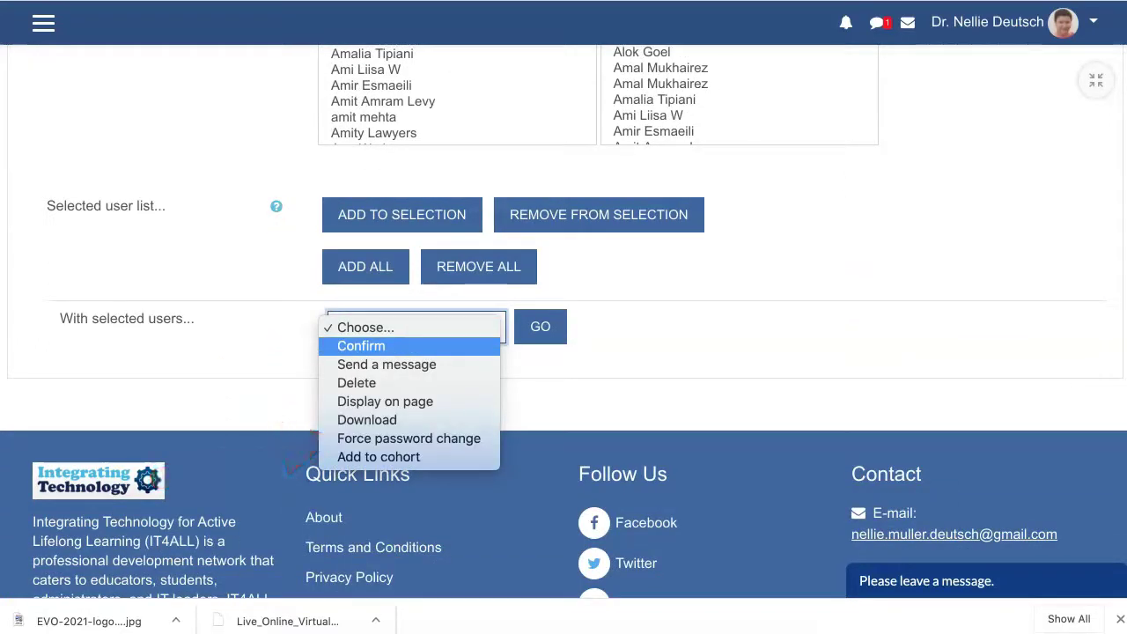
key("Down")
key("Down")
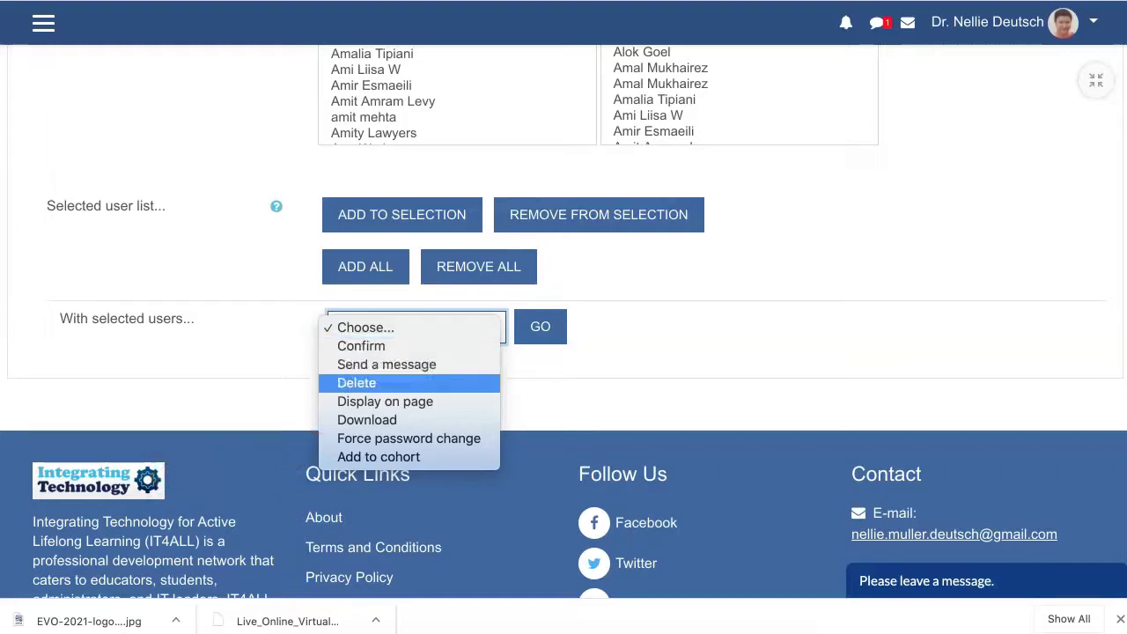
key("Down")
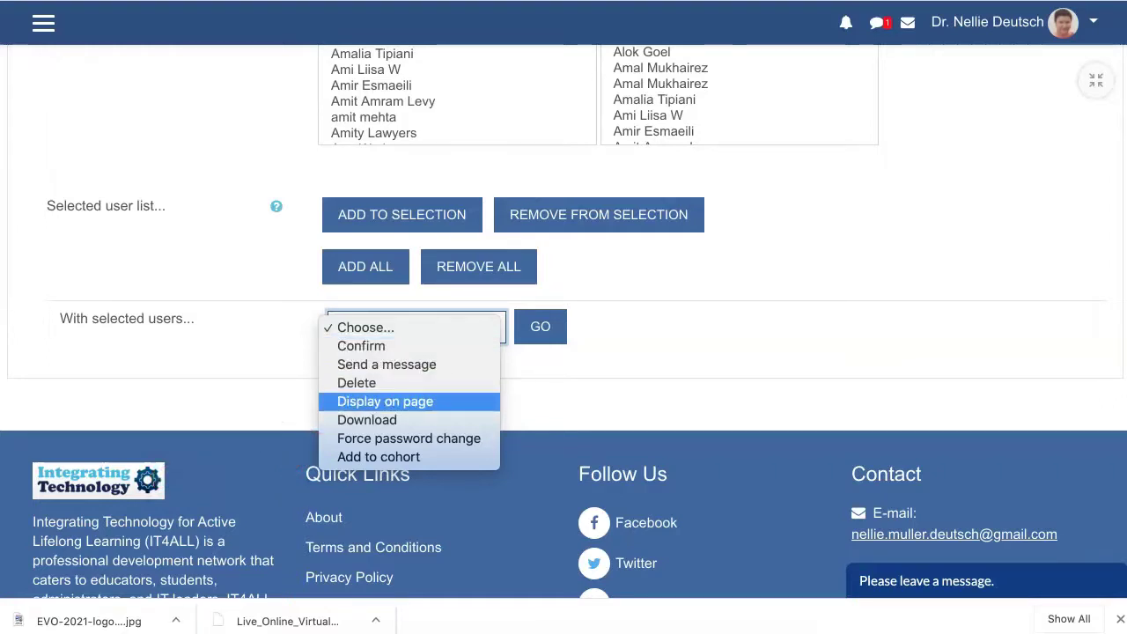
key("Down")
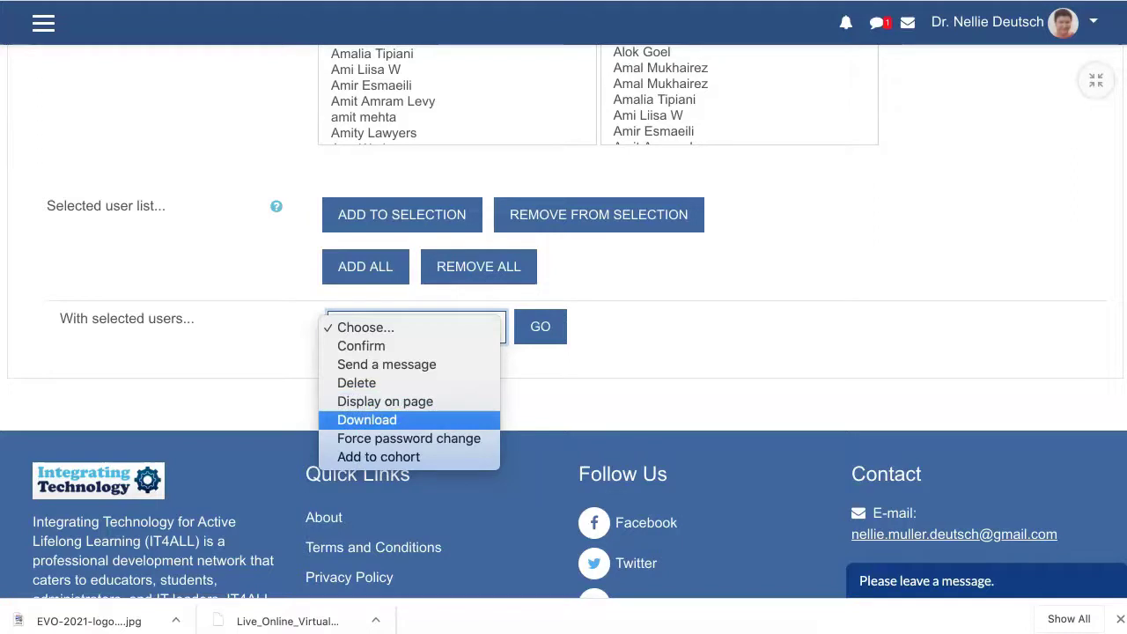
key("Down")
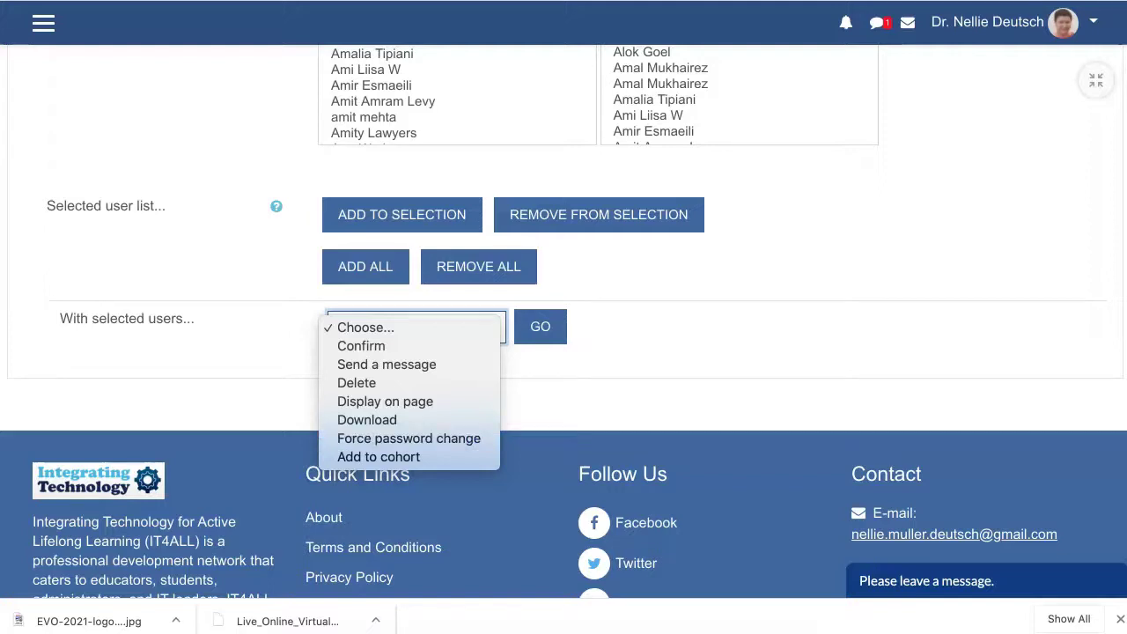
key("Escape")
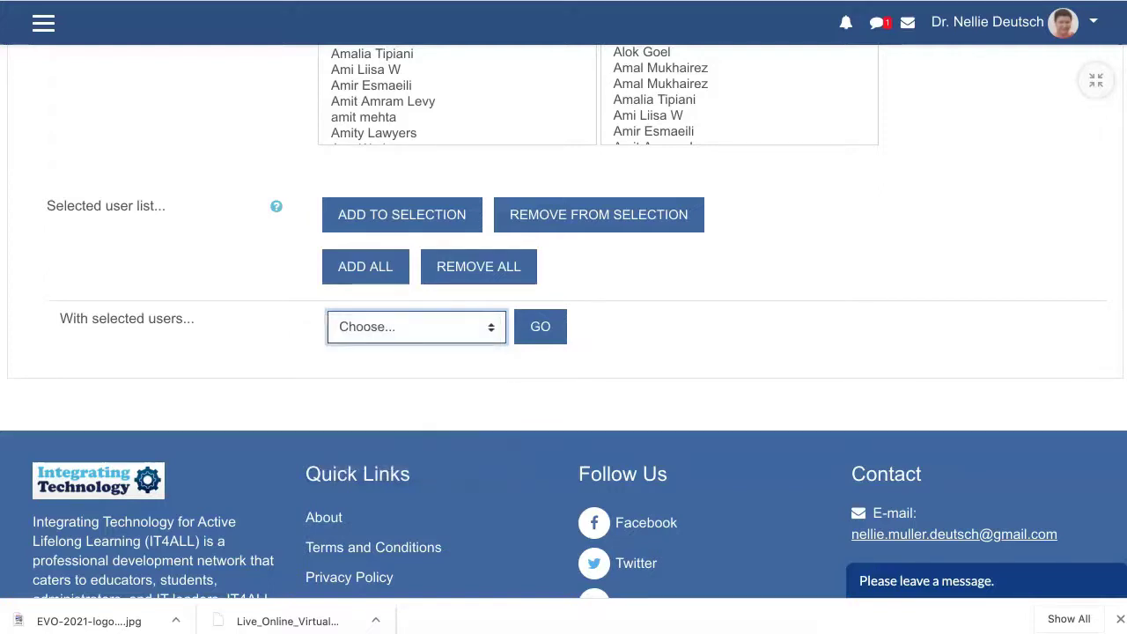
- Choose Force password change as the action for the selected users and submit it
scroll(563, 321, "up", 1)
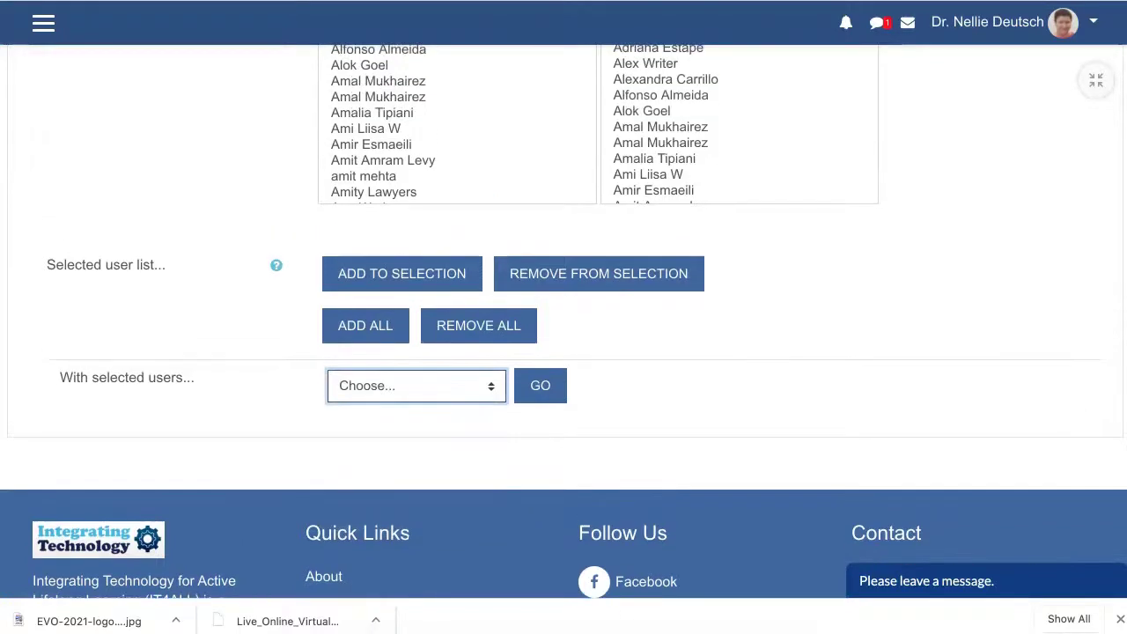
left_click(416, 386)
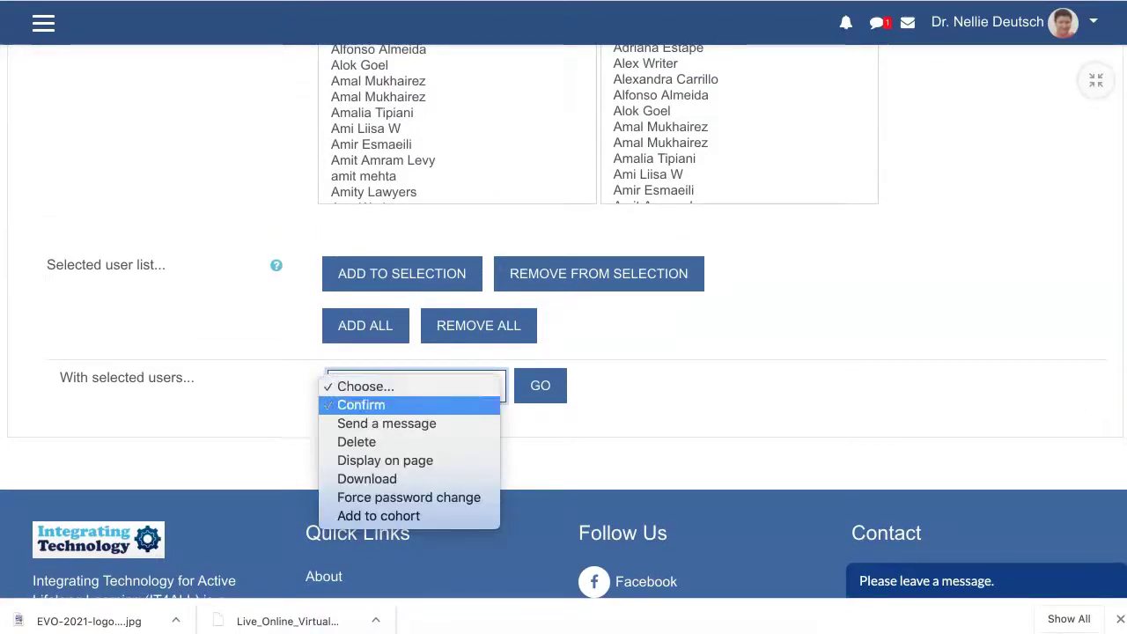
key("Down")
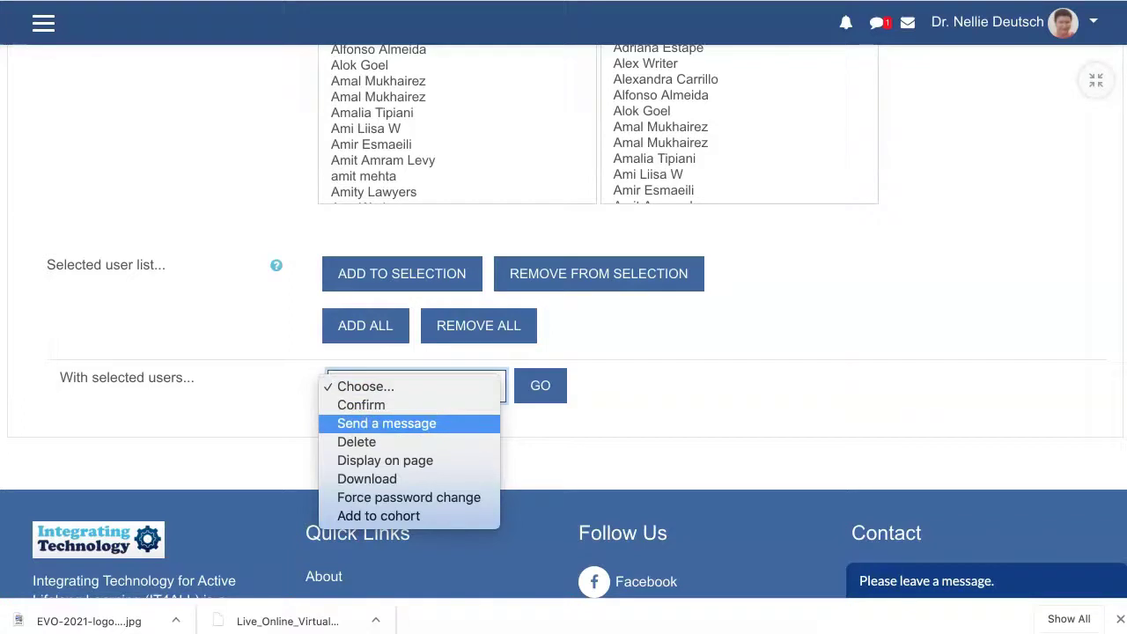
key("Down")
key("Down")
key("Down")
key("Down")
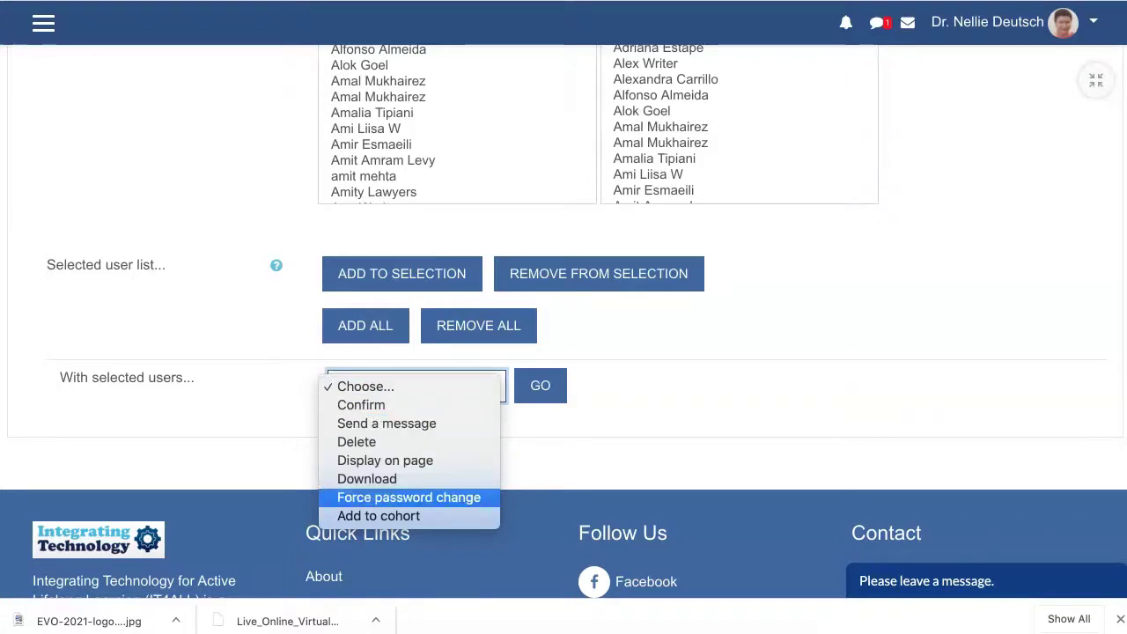
key("Return")
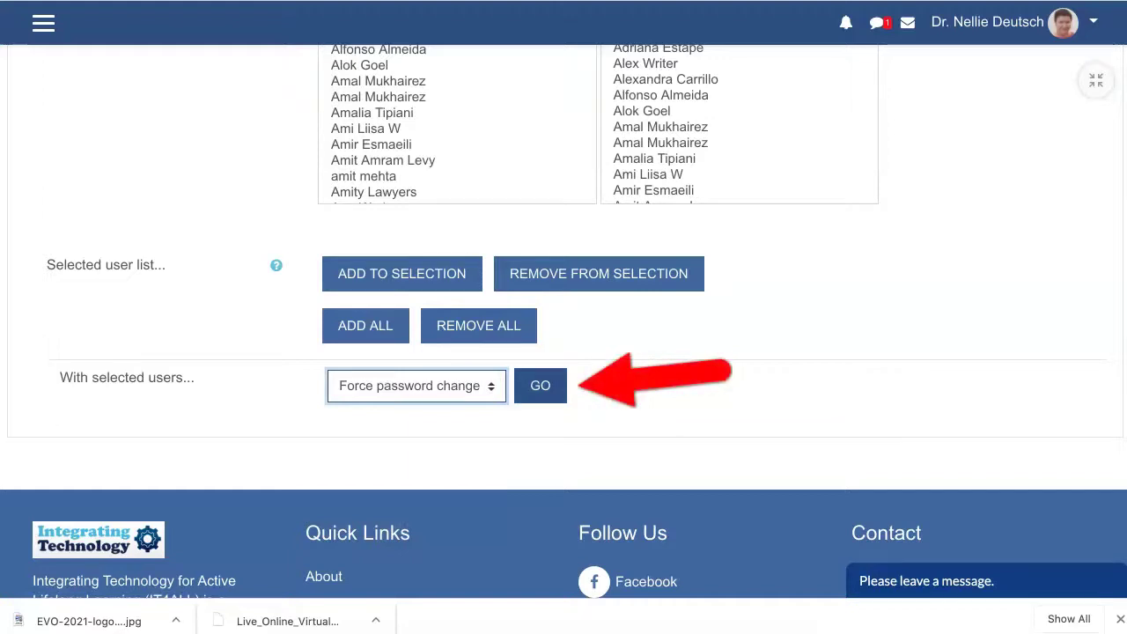
left_click(540, 385)
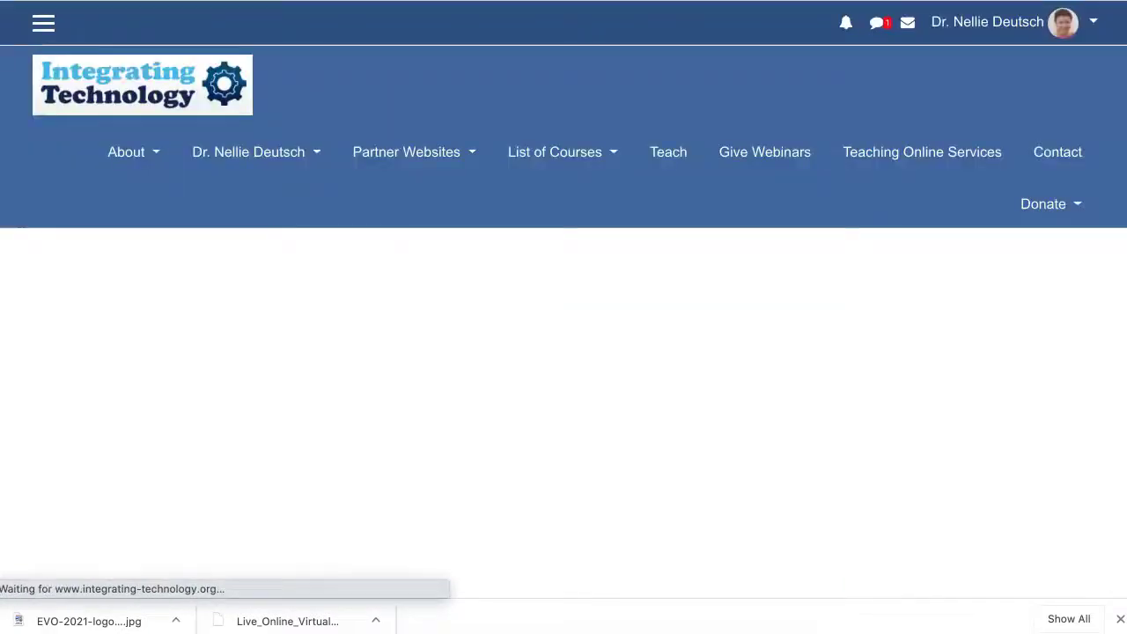
- Review the users named in the force password change confirmation, answer it and return to Bulk user actions
scroll(564, 352, "down", 2)
scroll(564, 352, "down", 3)
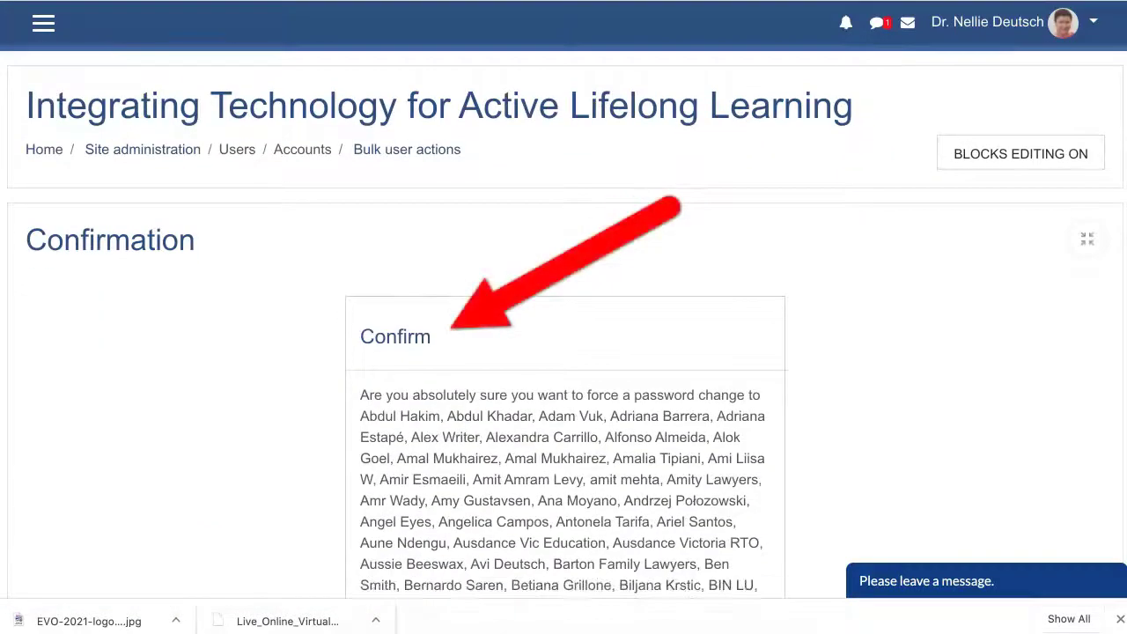
scroll(564, 352, "down", 8)
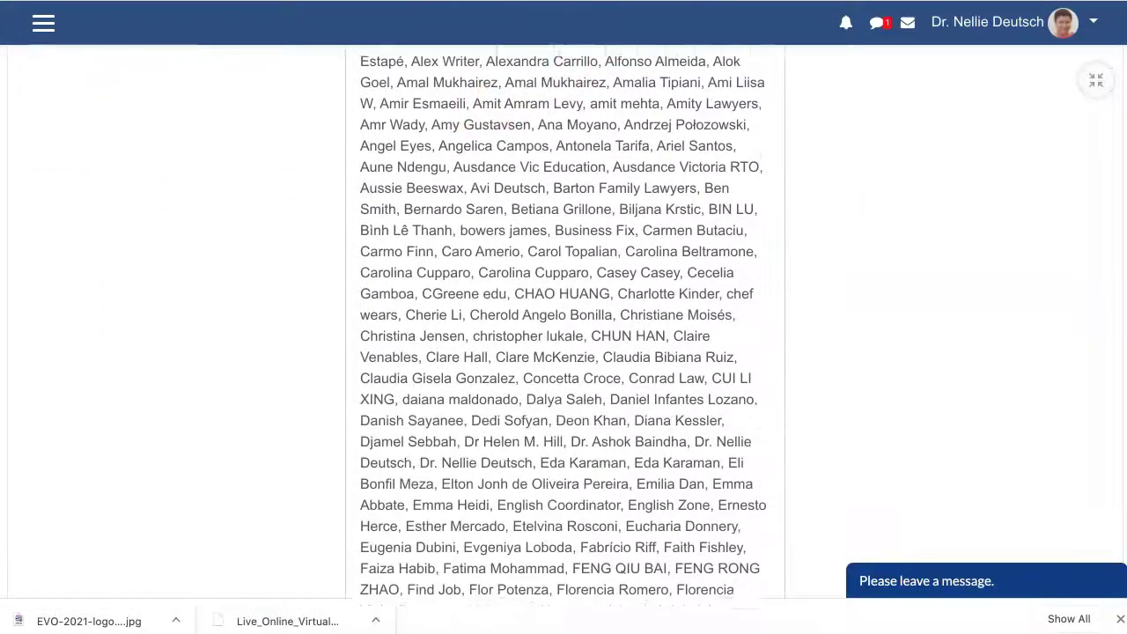
scroll(563, 353, "down", 12)
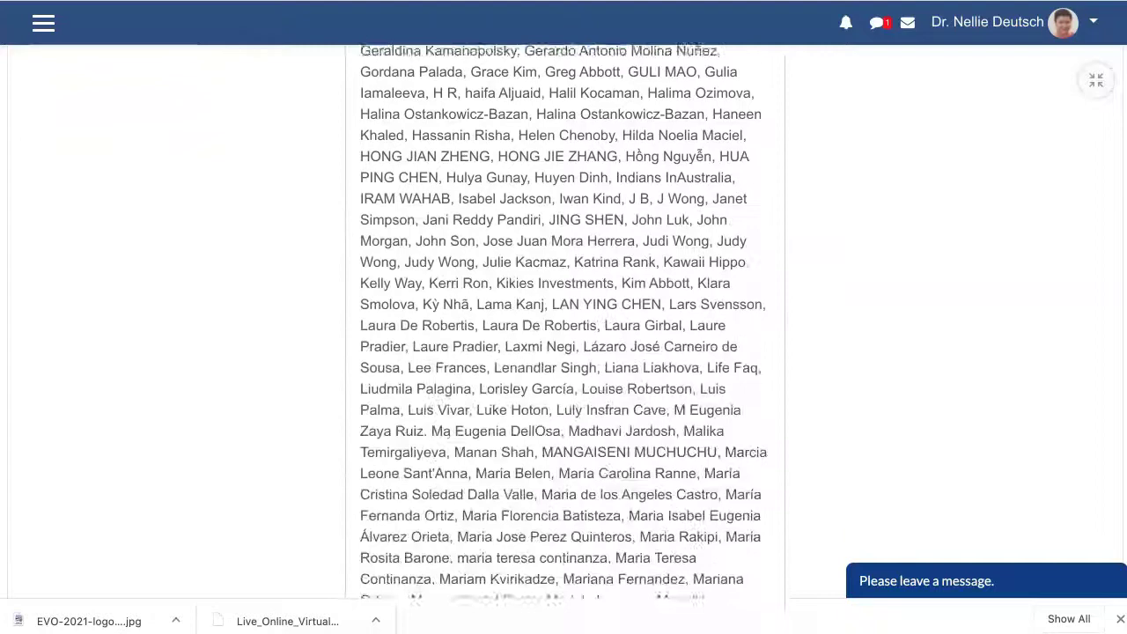
scroll(563, 352, "down", 10)
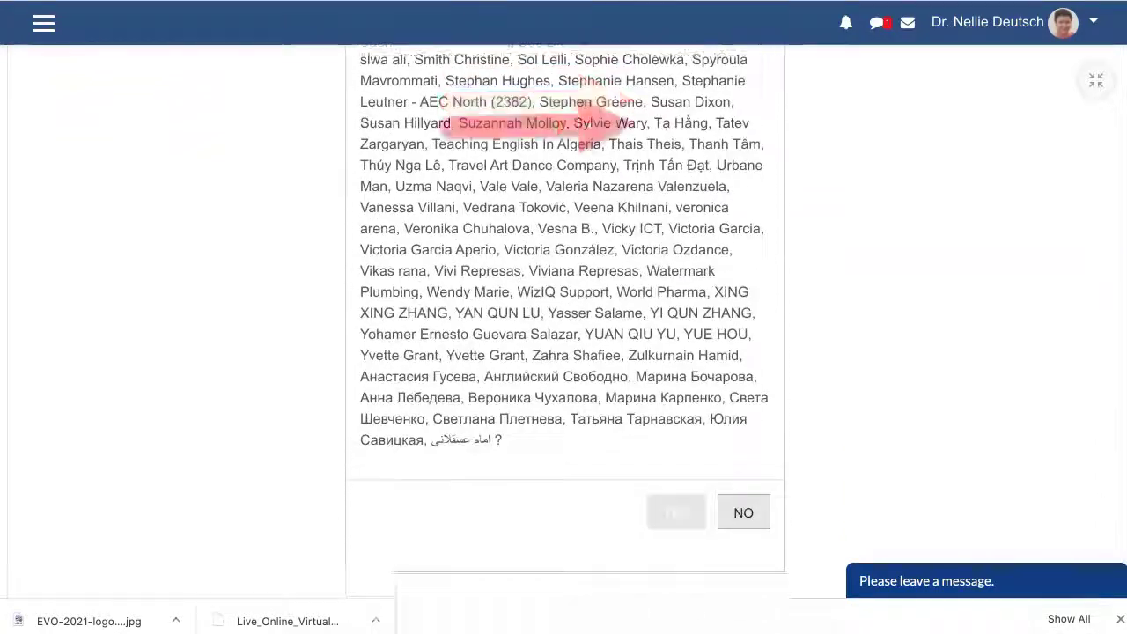
scroll(564, 352, "up", 2)
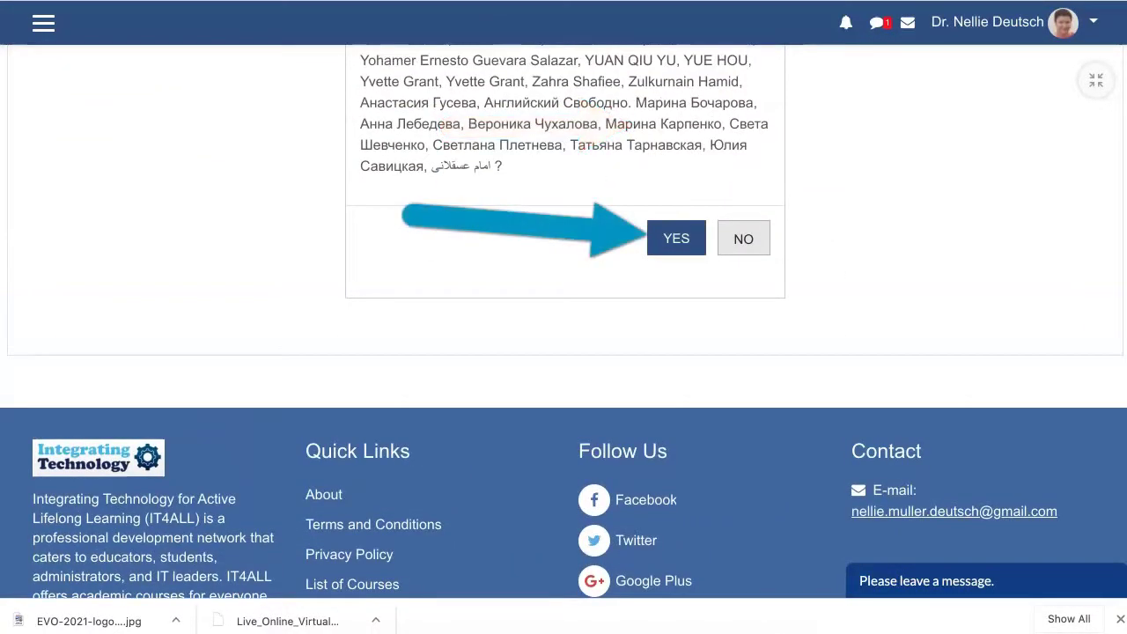
left_click(676, 238)
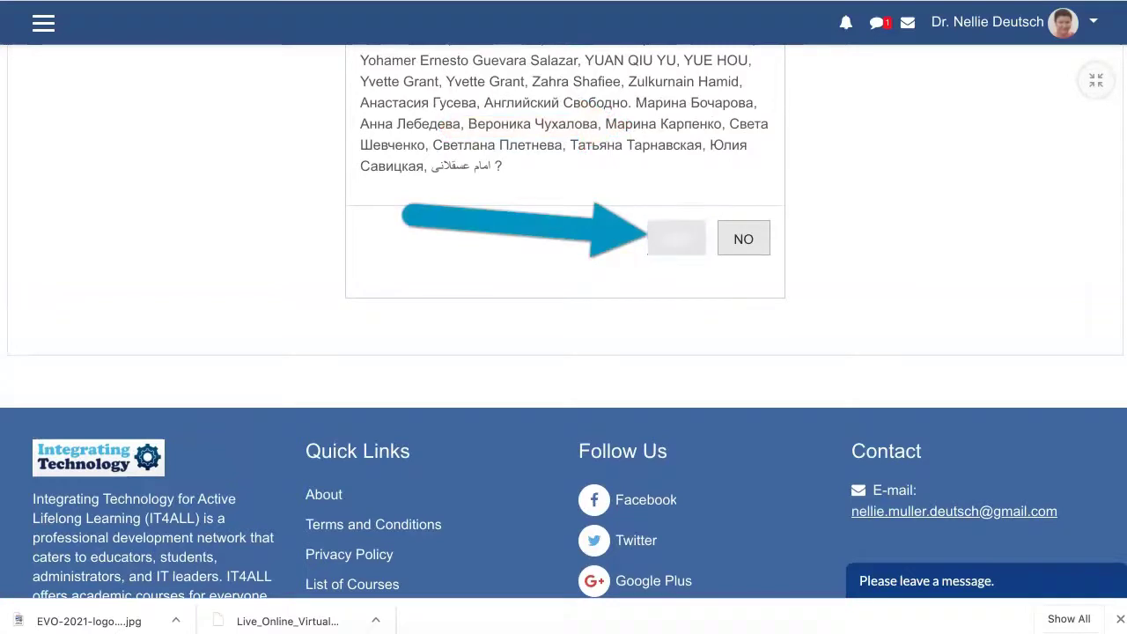
scroll(564, 320, "up", 10)
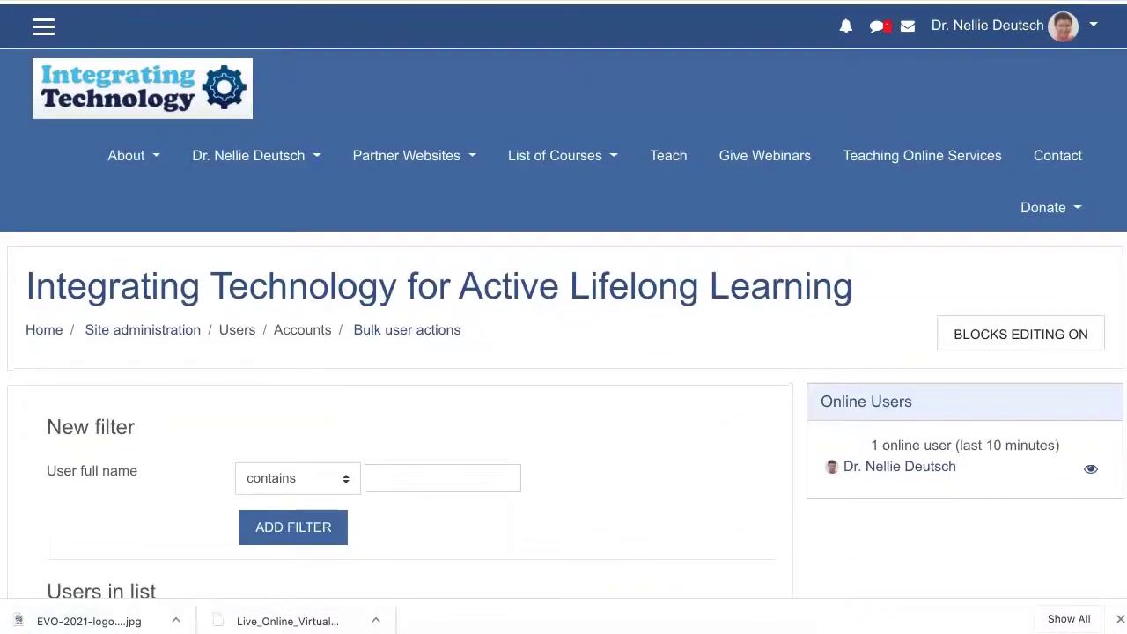
- Choose Send a message as the action for the selected users and submit it
scroll(563, 352, "down", 3)
scroll(457, 396, "down", 15)
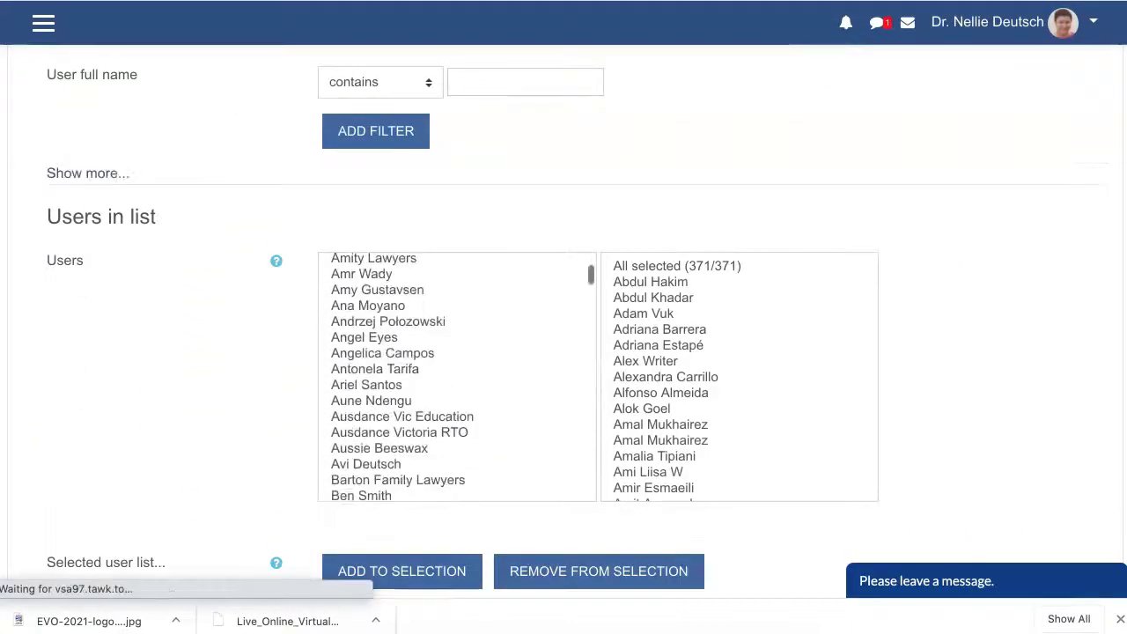
scroll(528, 339, "down", 2)
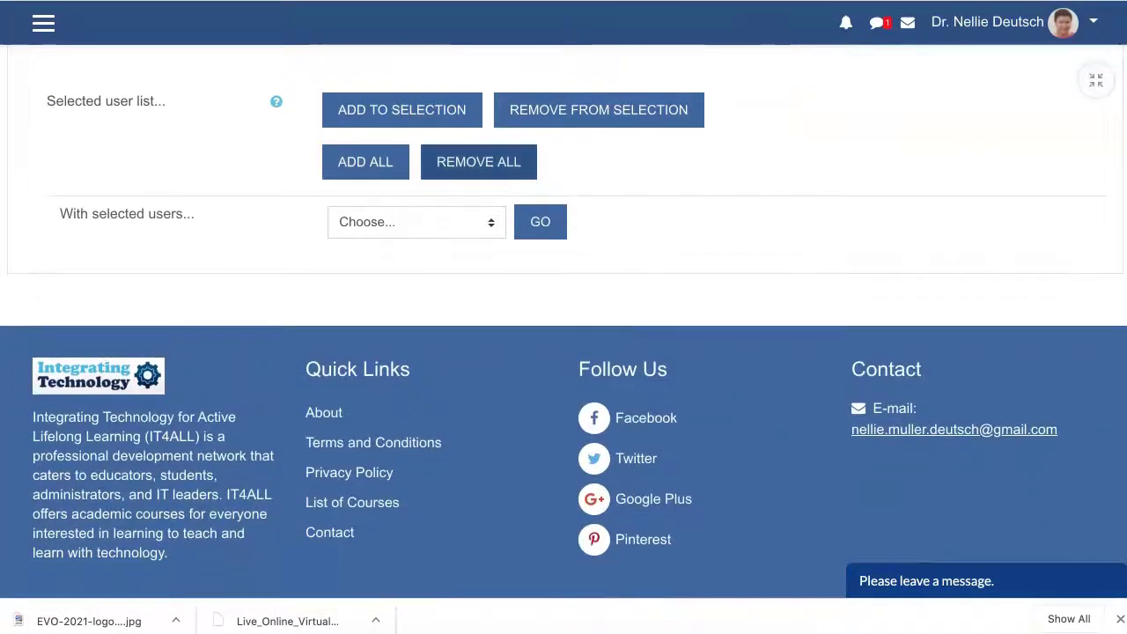
left_click(416, 221)
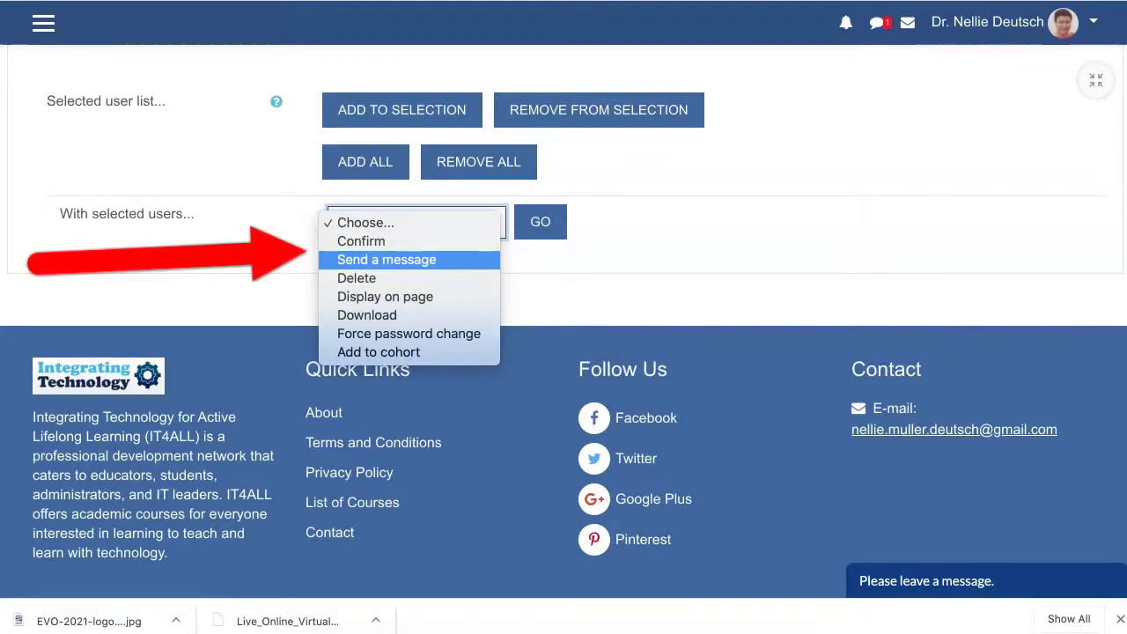
key("Down")
key("Down")
key("Down")
key("Up")
key("Up")
key("Up")
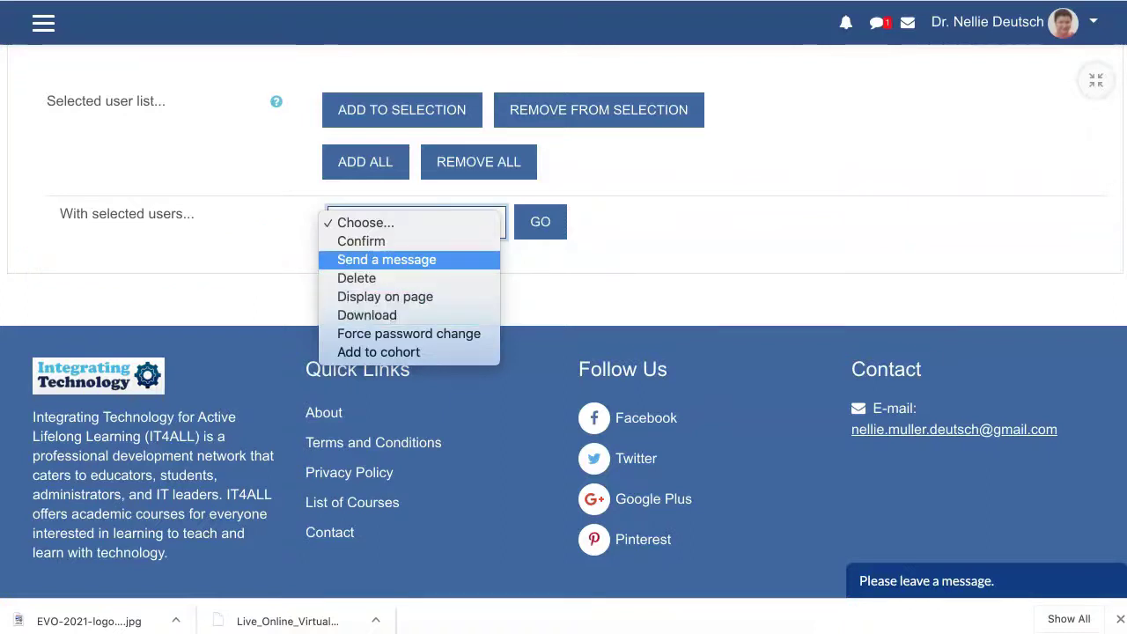
key("Return")
key("Tab")
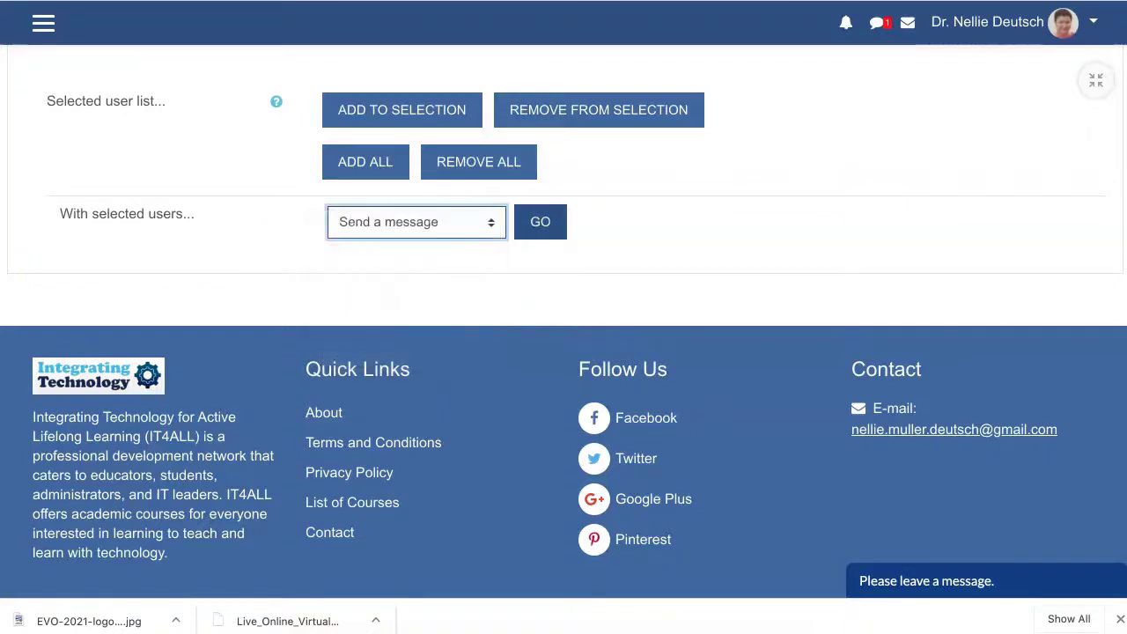
key("Return")
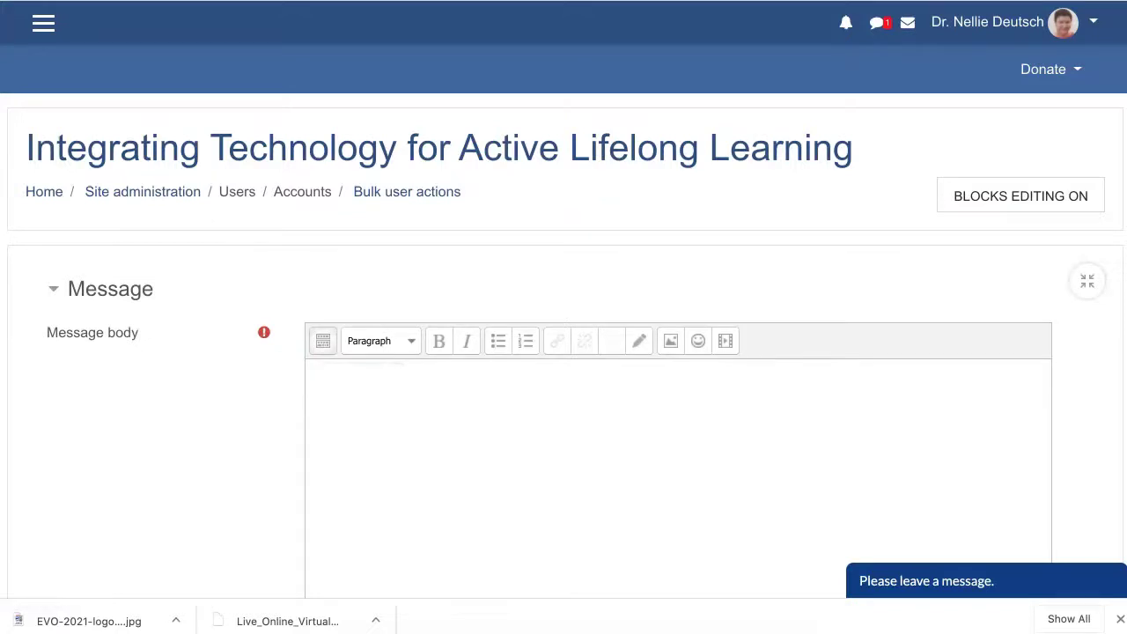
- Expand the message body editor to show its full set of formatting tools
scroll(564, 396, "down", 4)
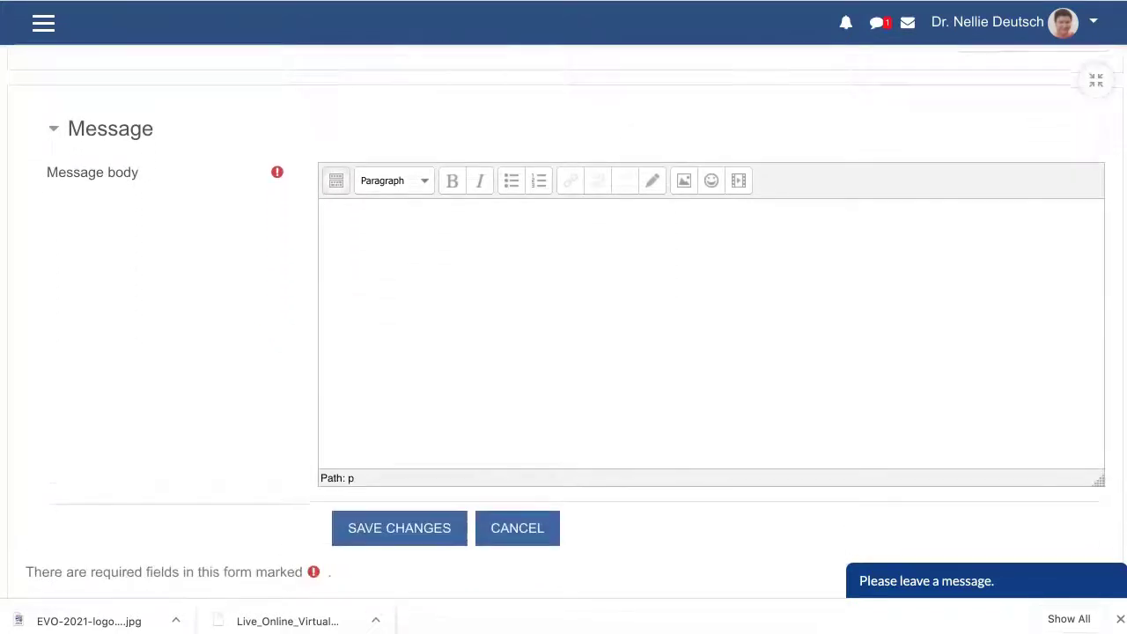
scroll(563, 352, "down", 1)
left_click(337, 162)
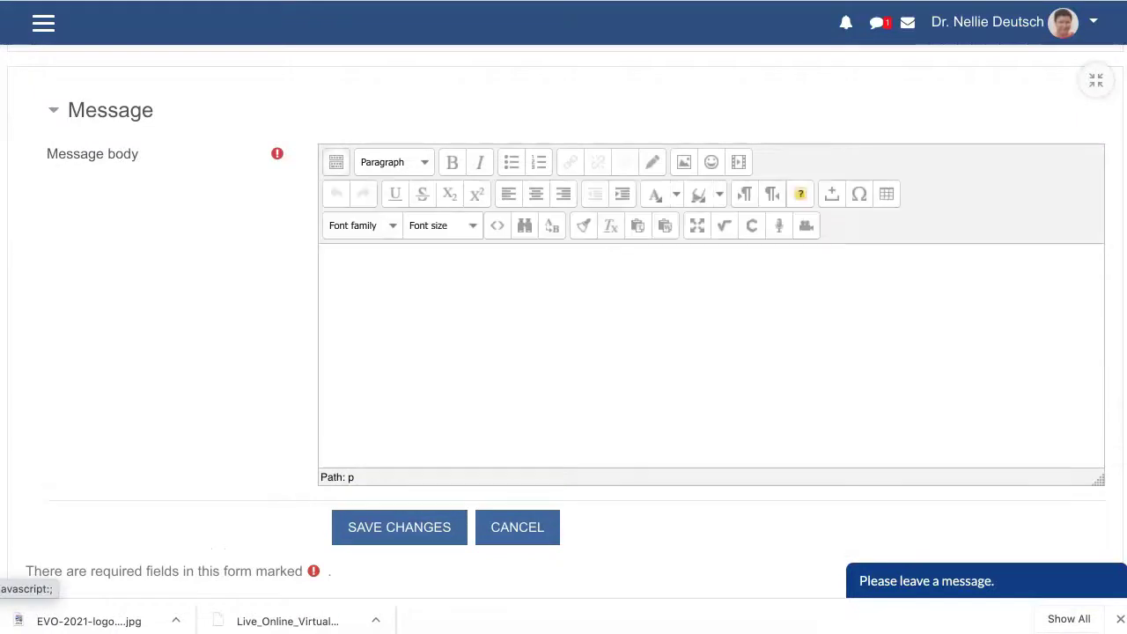
scroll(563, 352, "up", 1)
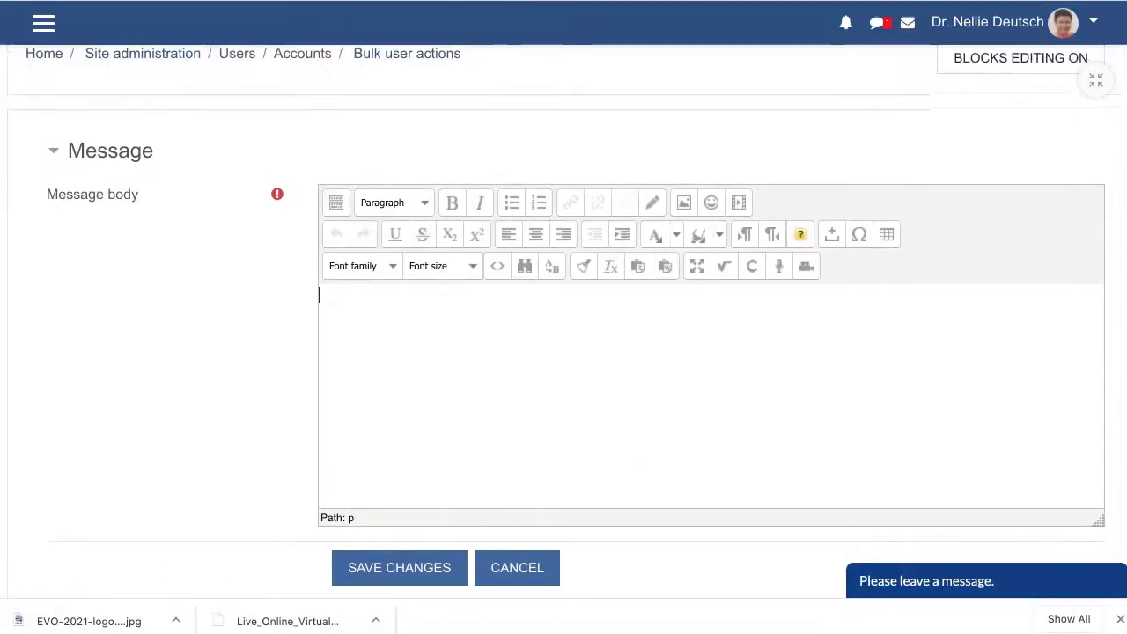
- Enter "ffff" as the message body and save the message
scroll(564, 352, "down", 3)
scroll(564, 353, "down", 3)
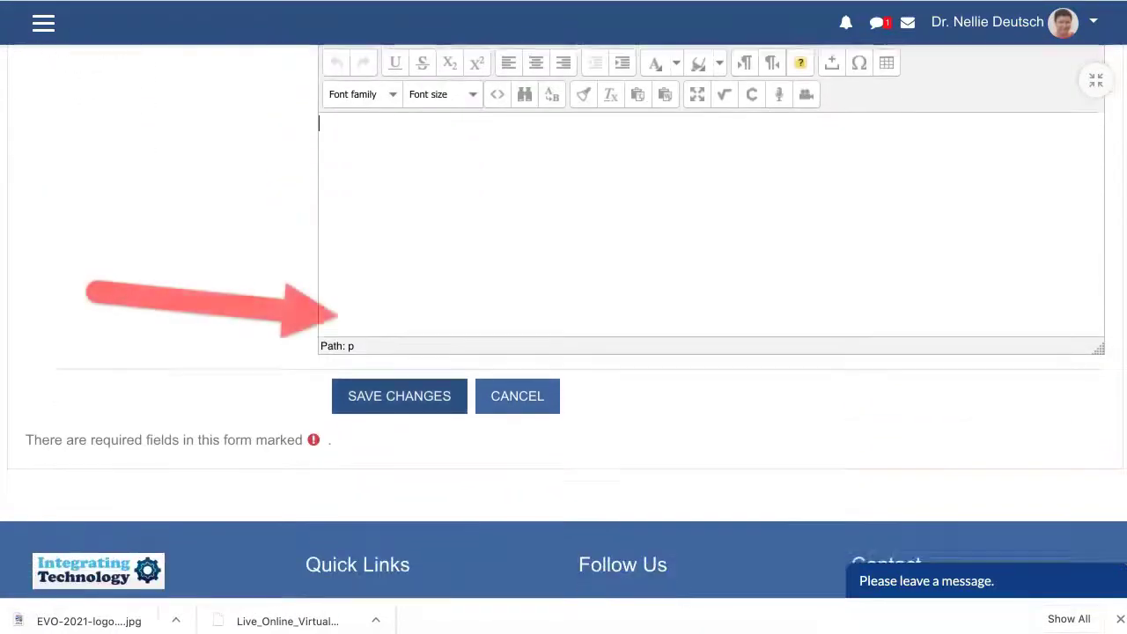
scroll(564, 352, "up", 5)
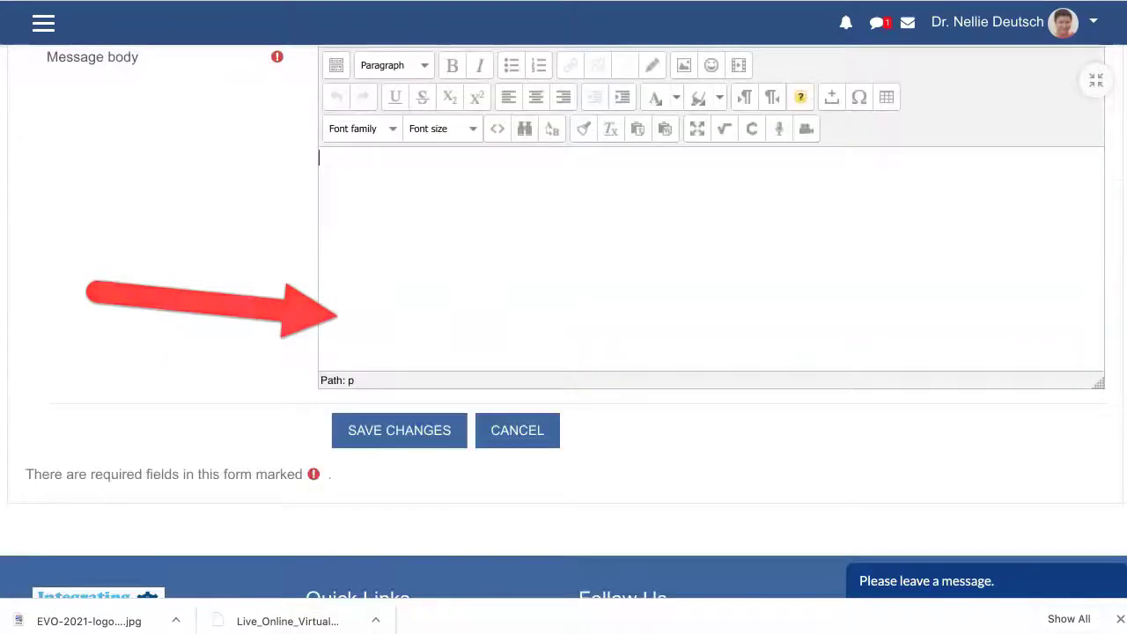
scroll(564, 352, "down", 1)
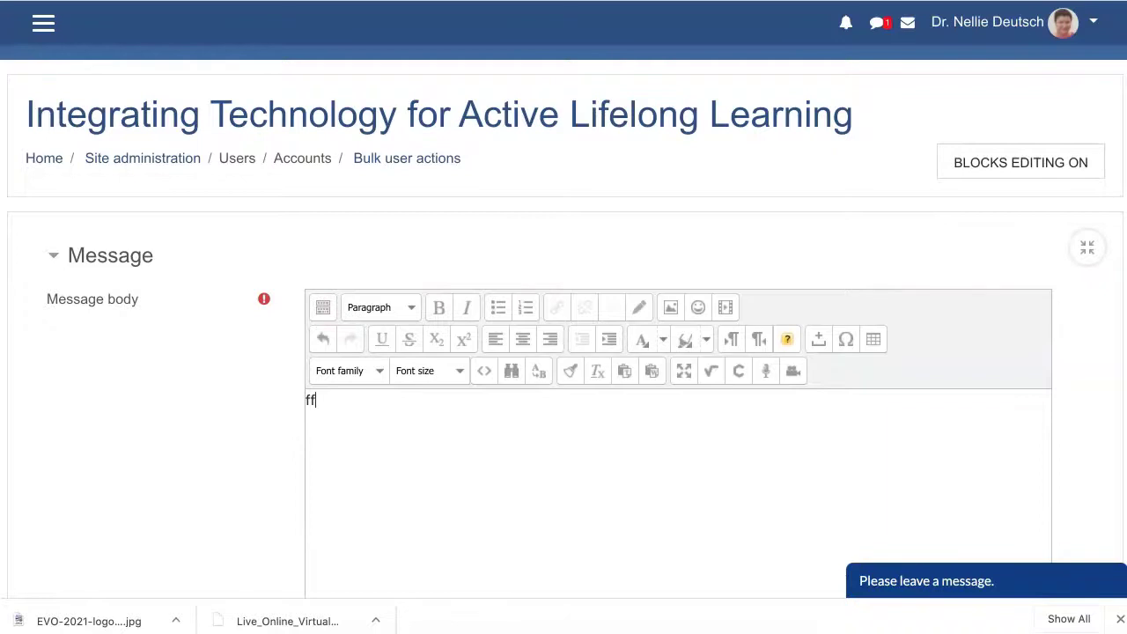
type("ff")
scroll(564, 352, "down", 3)
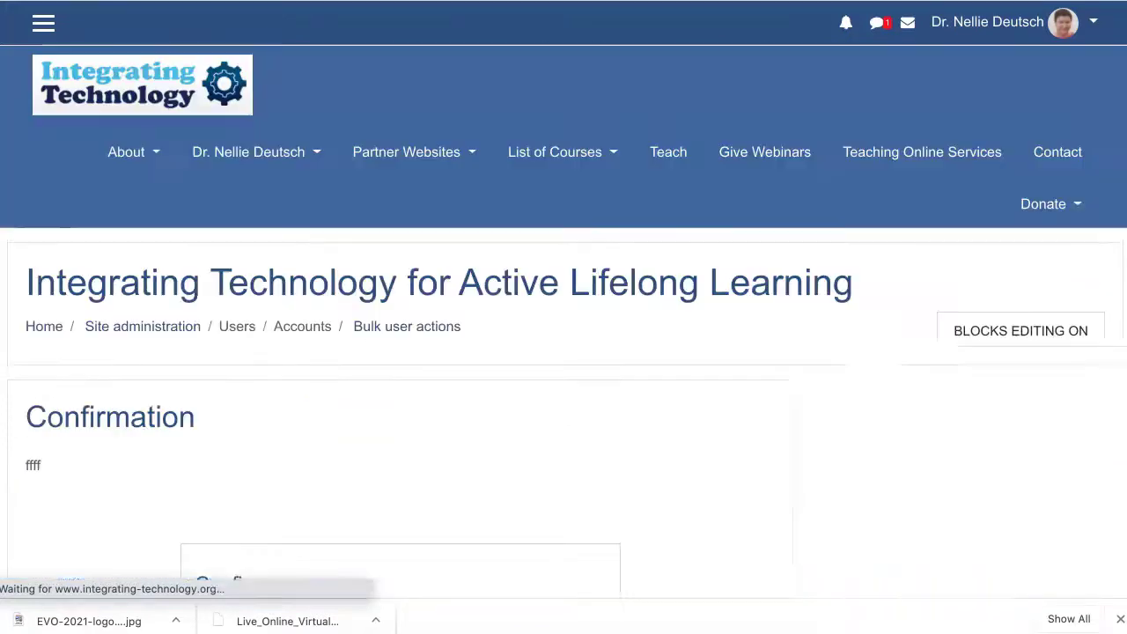
- Review the message and its recipients in the confirmation and agree to send it to all of them
scroll(564, 352, "down", 3)
scroll(563, 322, "down", 5)
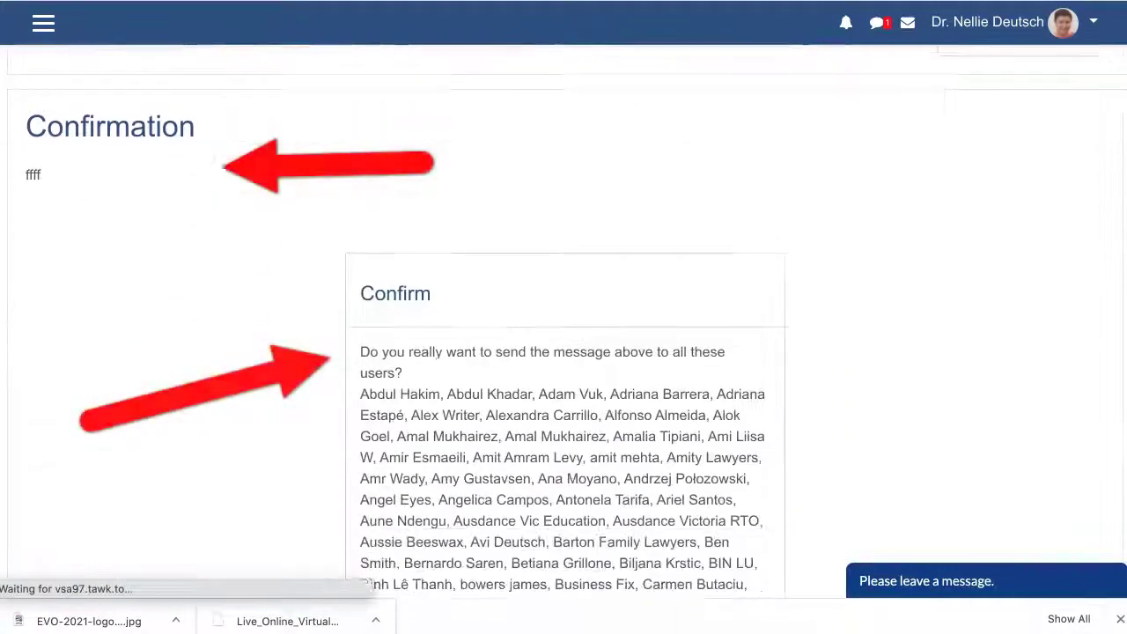
scroll(564, 321, "down", 10)
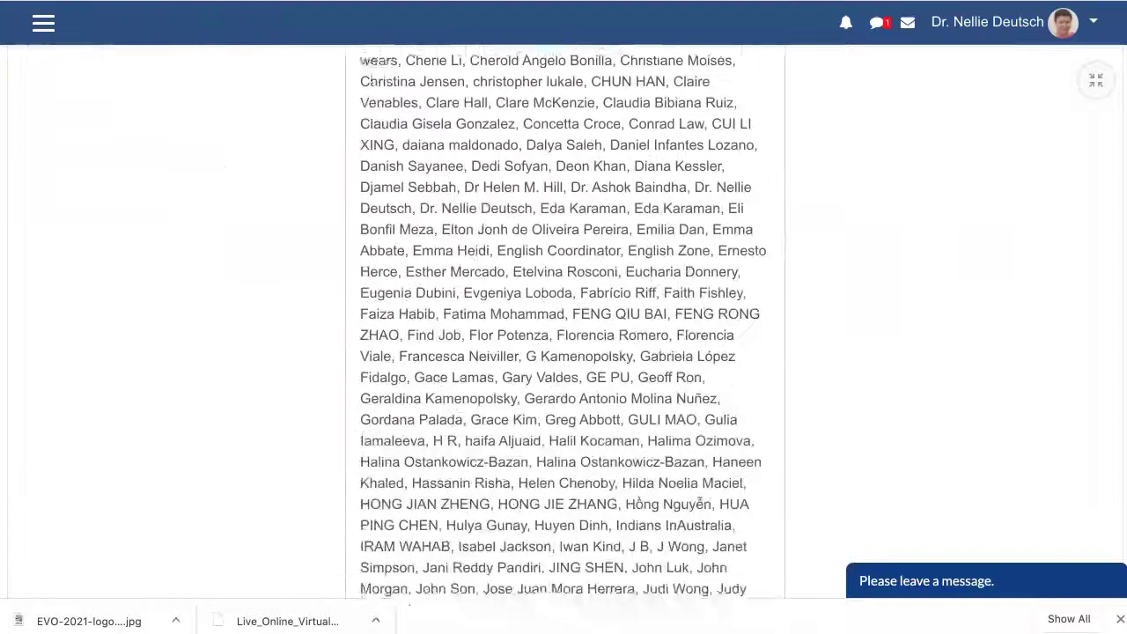
scroll(563, 322, "down", 10)
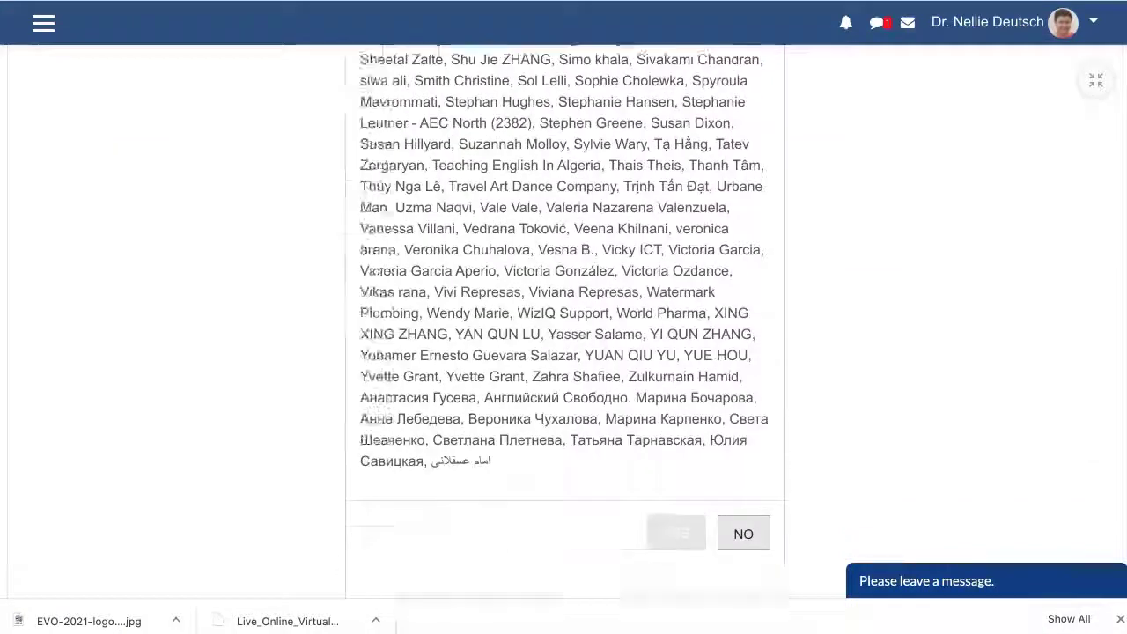
scroll(563, 322, "up", 2)
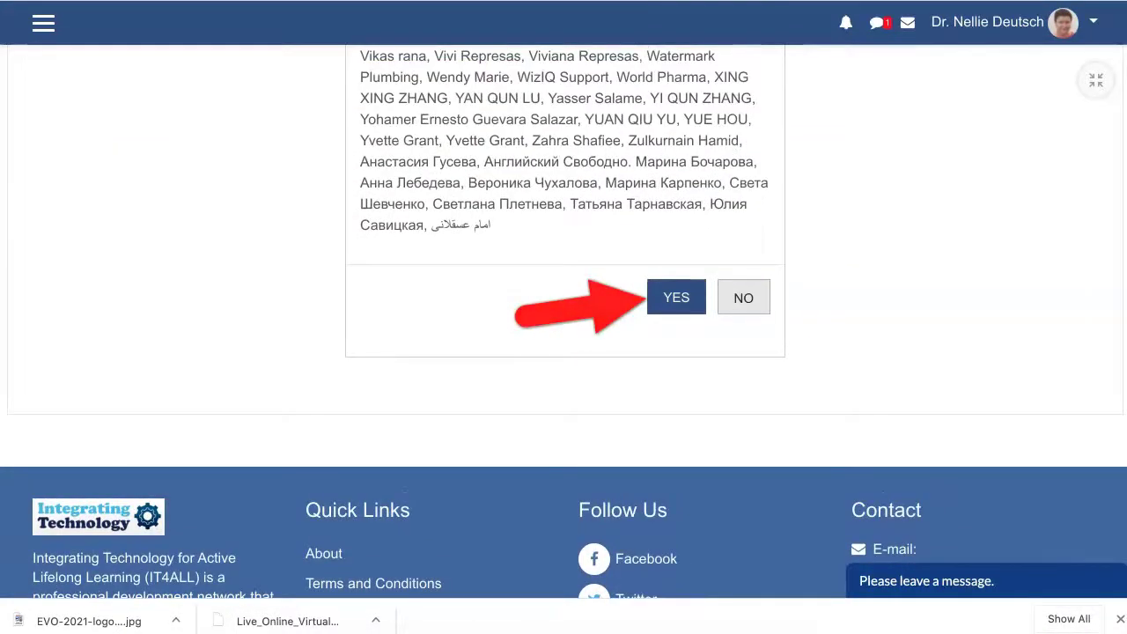
left_click(676, 297)
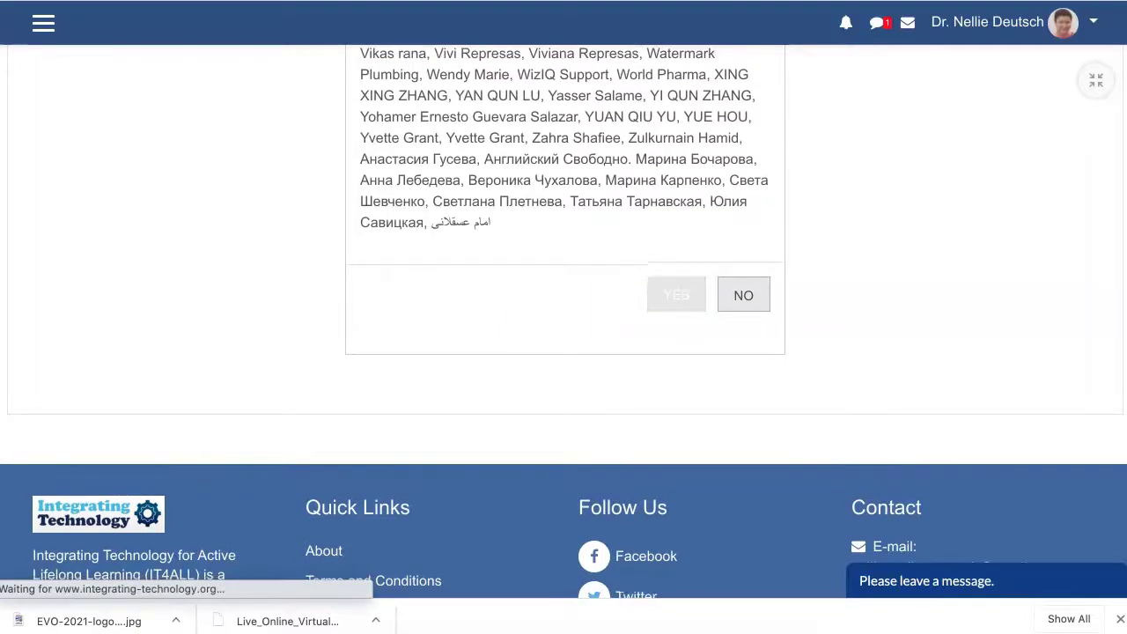
scroll(563, 322, "up", 2)
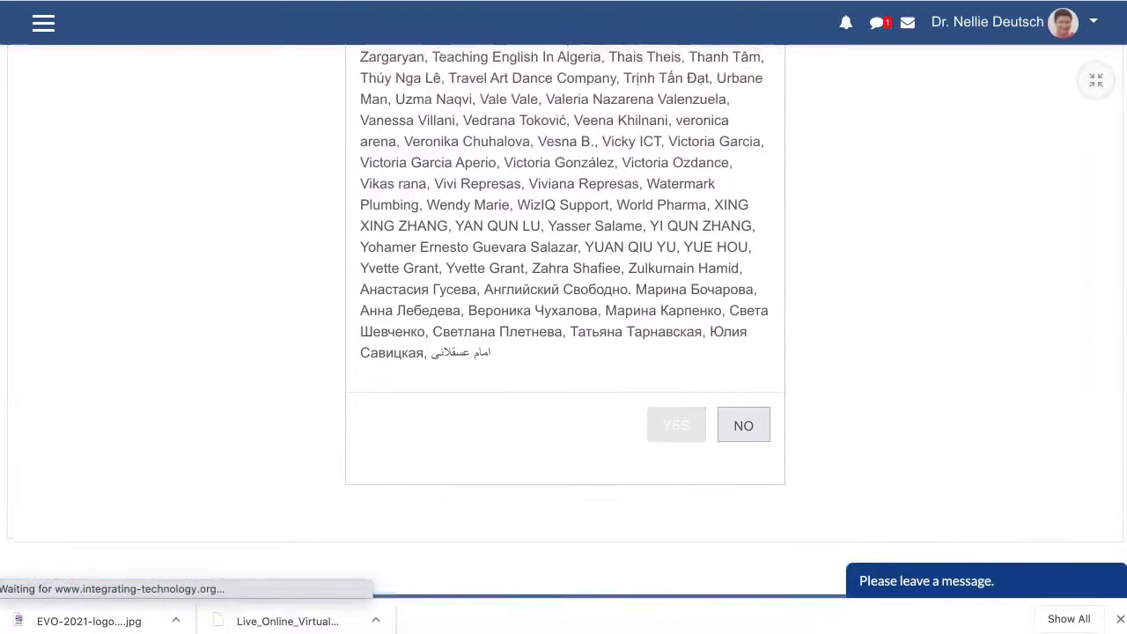